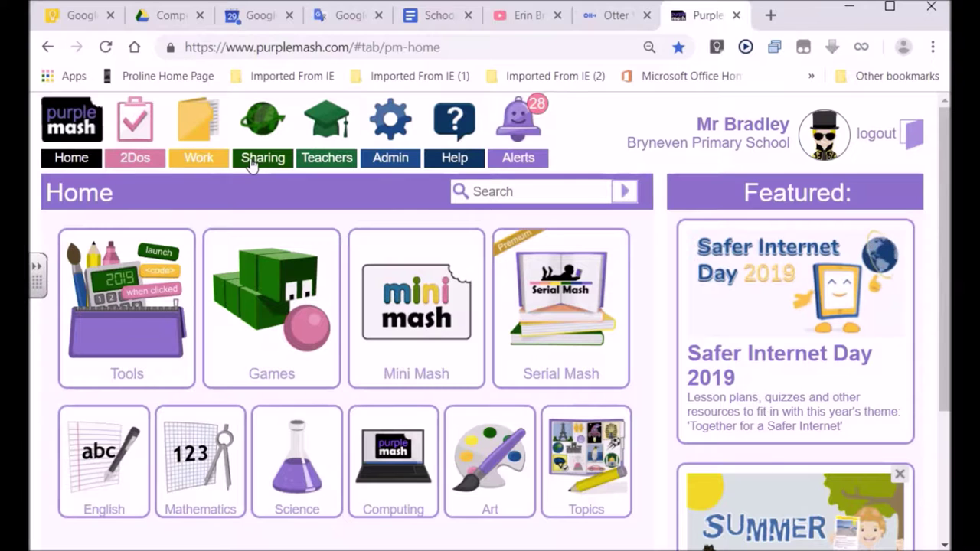
List the school's shared blogs and read each blog's description
left_click(264, 130)
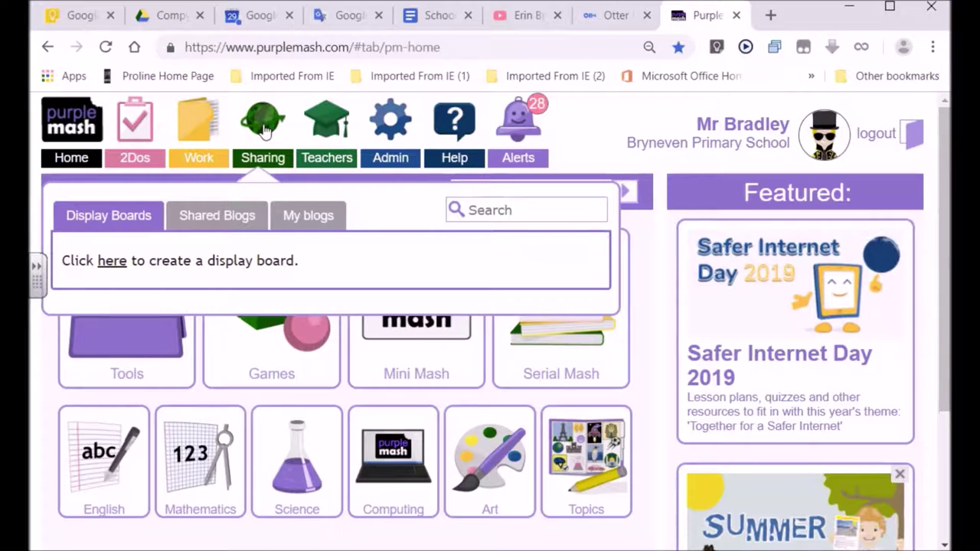
left_click(201, 213)
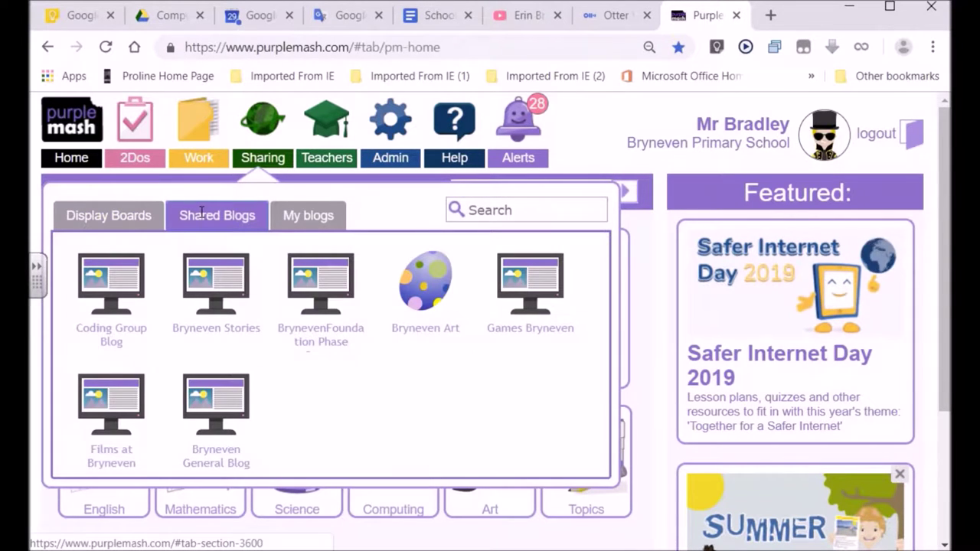
mouse_move(119, 289)
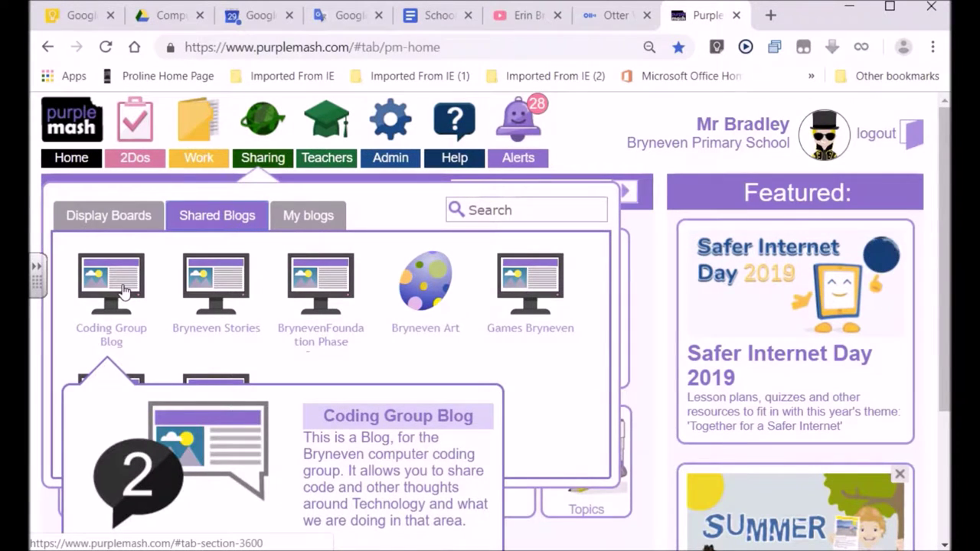
mouse_move(213, 290)
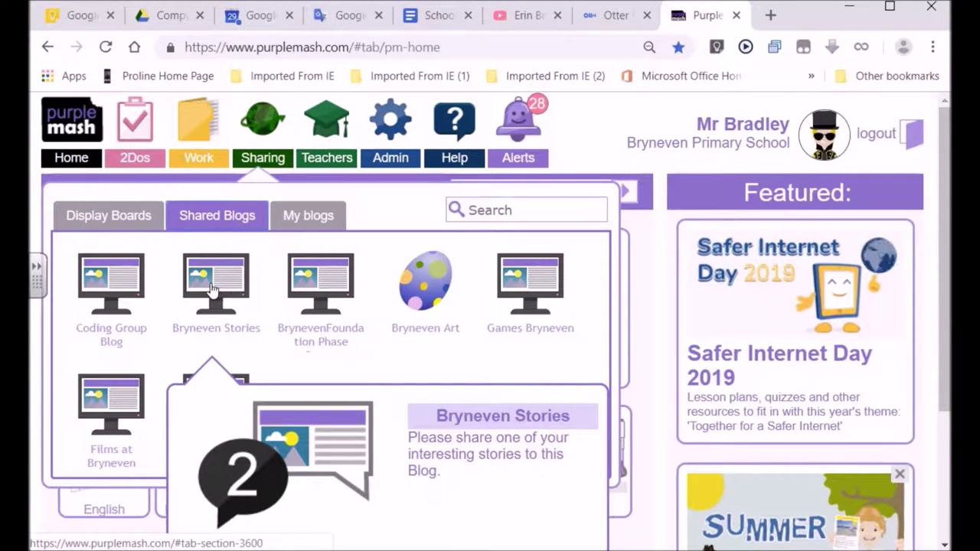
mouse_move(314, 286)
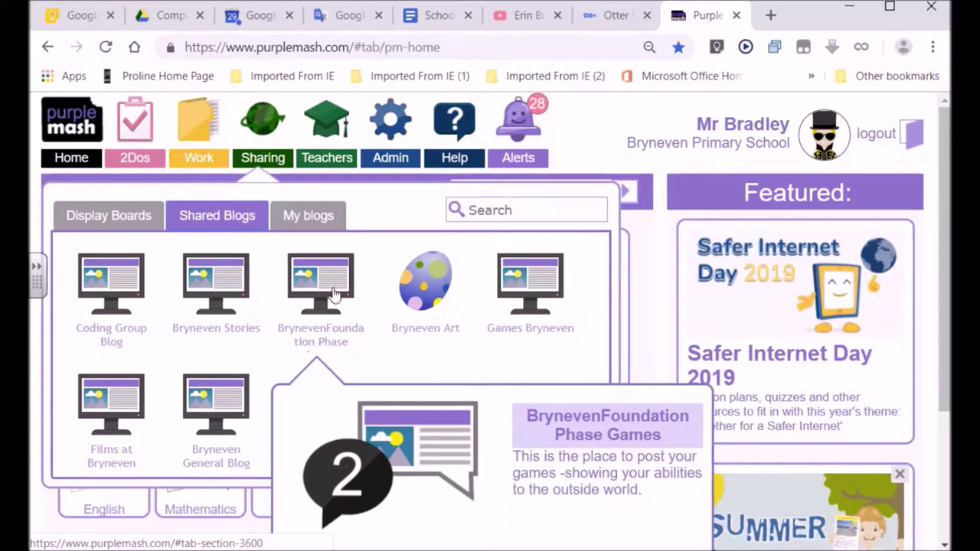
mouse_move(424, 297)
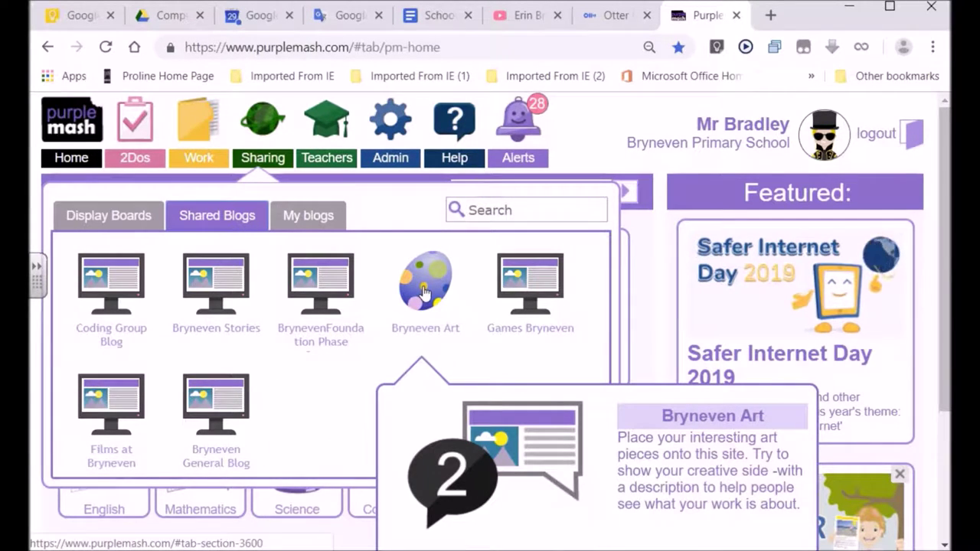
mouse_move(512, 289)
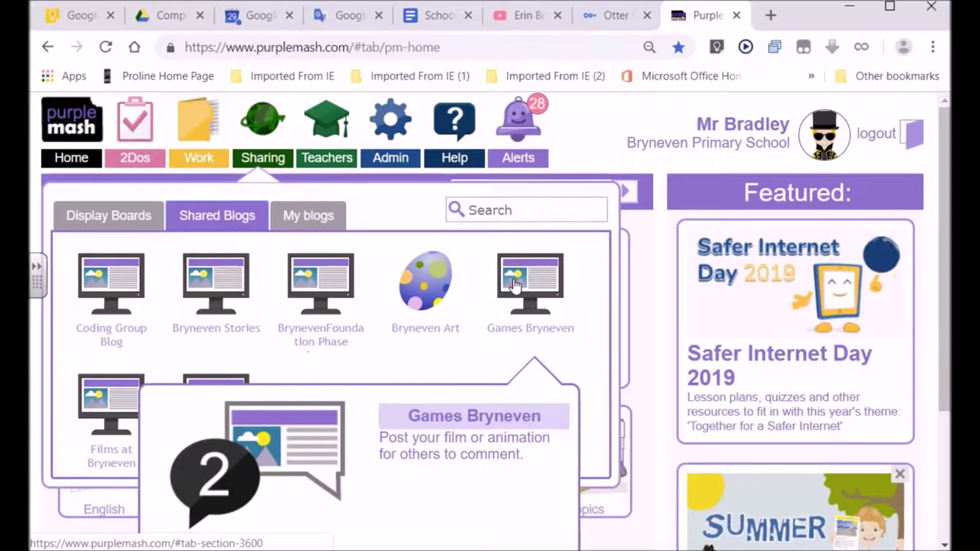
mouse_move(125, 416)
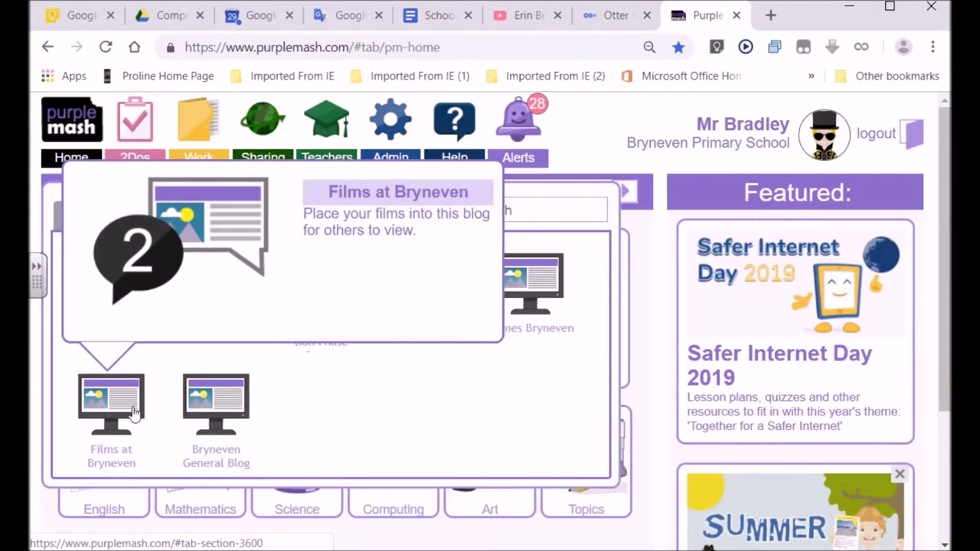
mouse_move(239, 406)
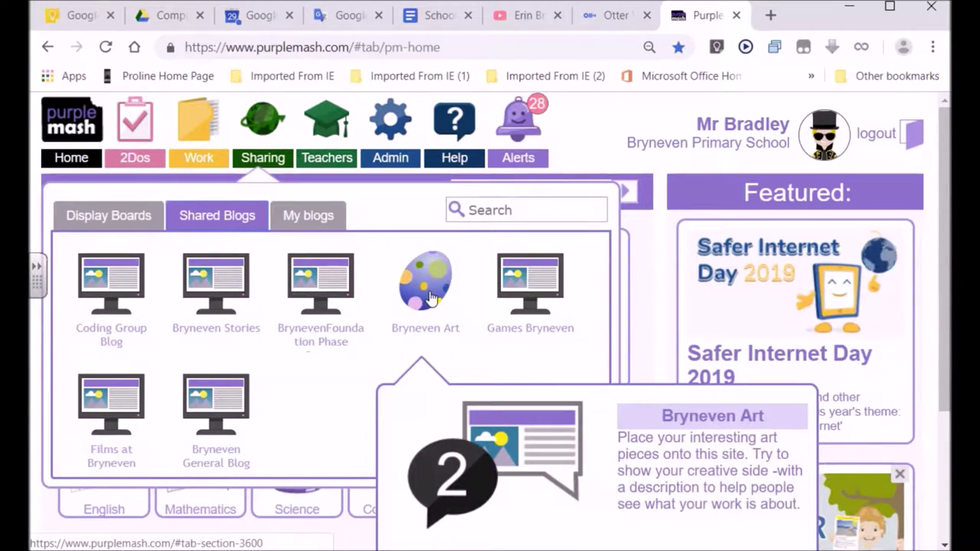
Open the Bryneven Art blog and open its spalt painting post
left_click(430, 297)
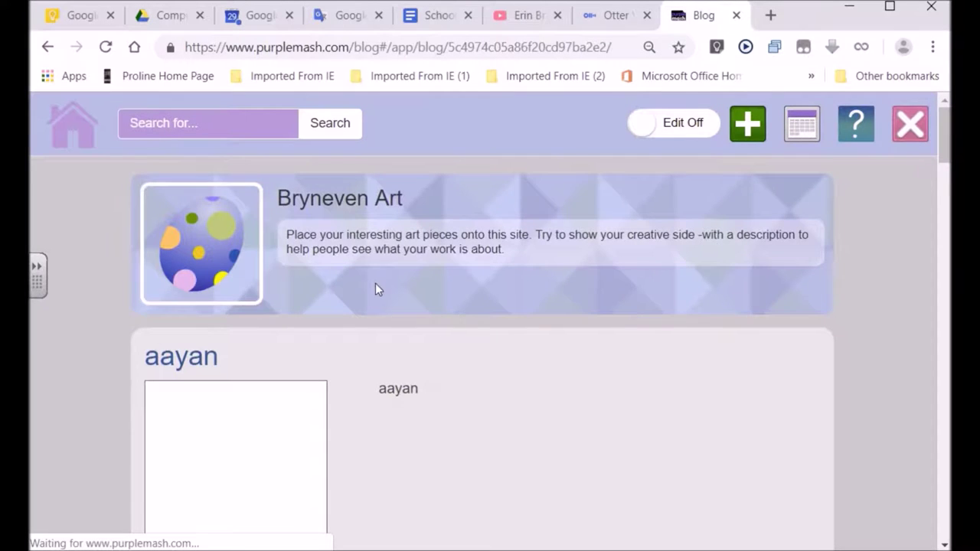
scroll(375, 287, "down", 5)
scroll(373, 294, "up", 5)
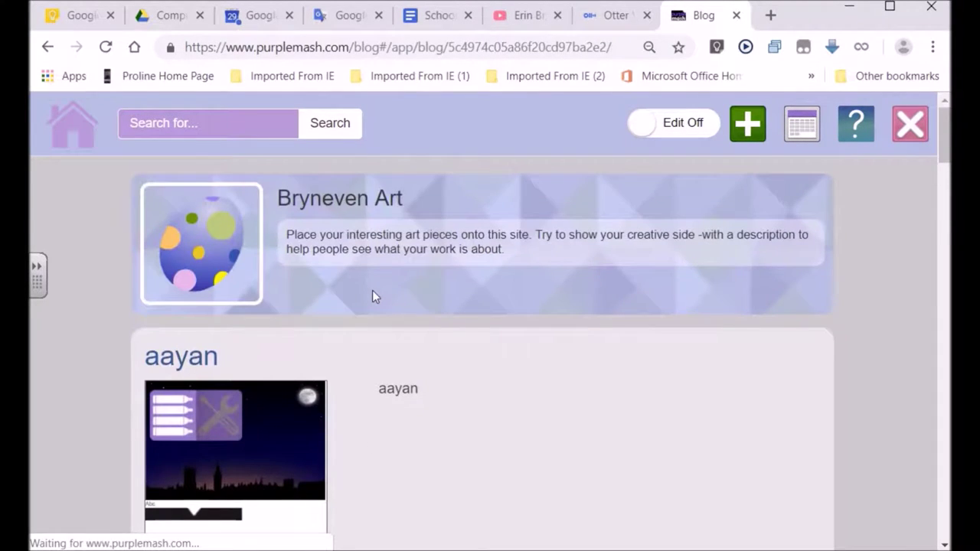
scroll(369, 302, "down", 10)
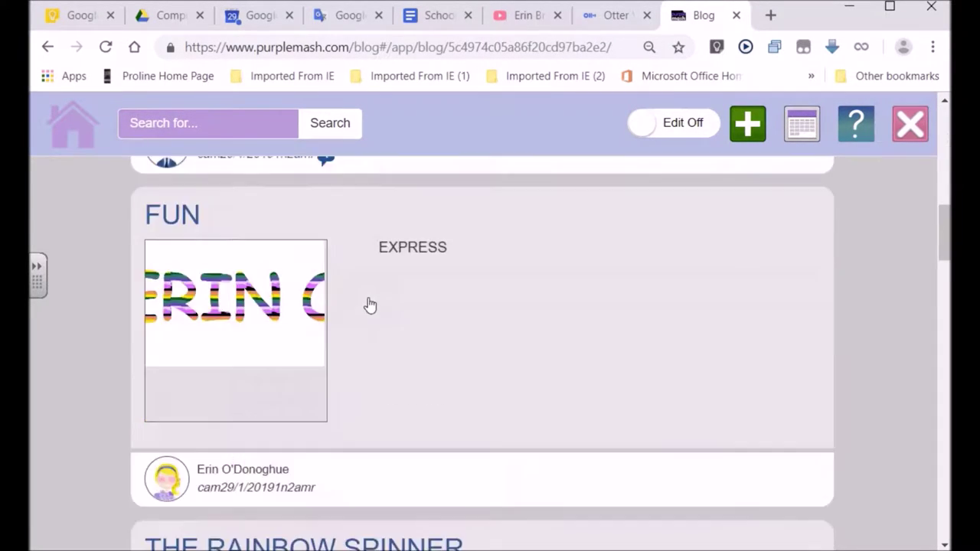
scroll(369, 304, "down", 11)
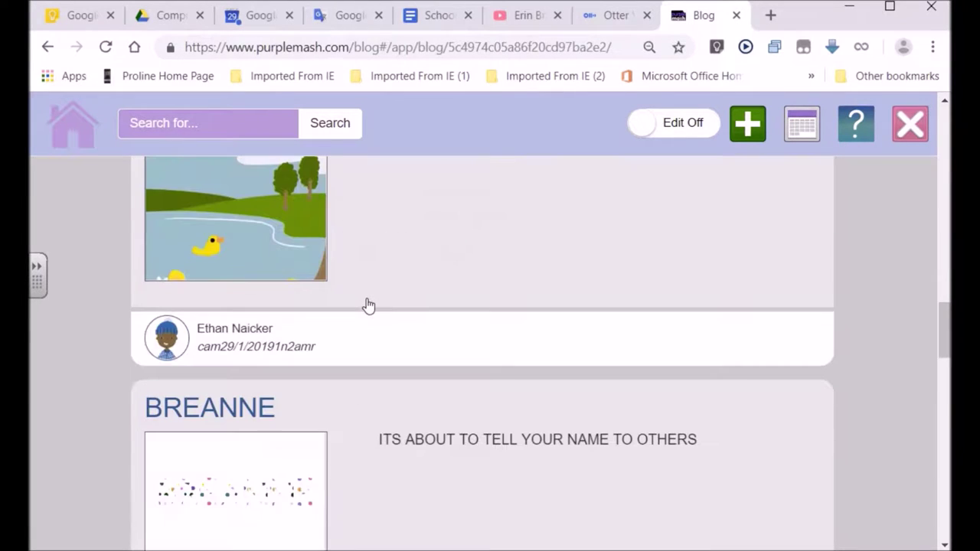
scroll(368, 305, "down", 5)
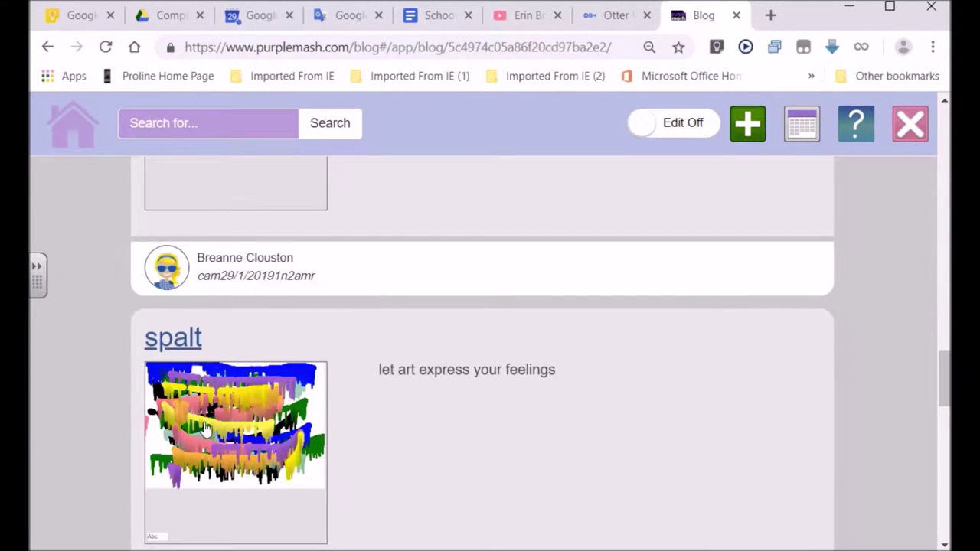
left_click(207, 421)
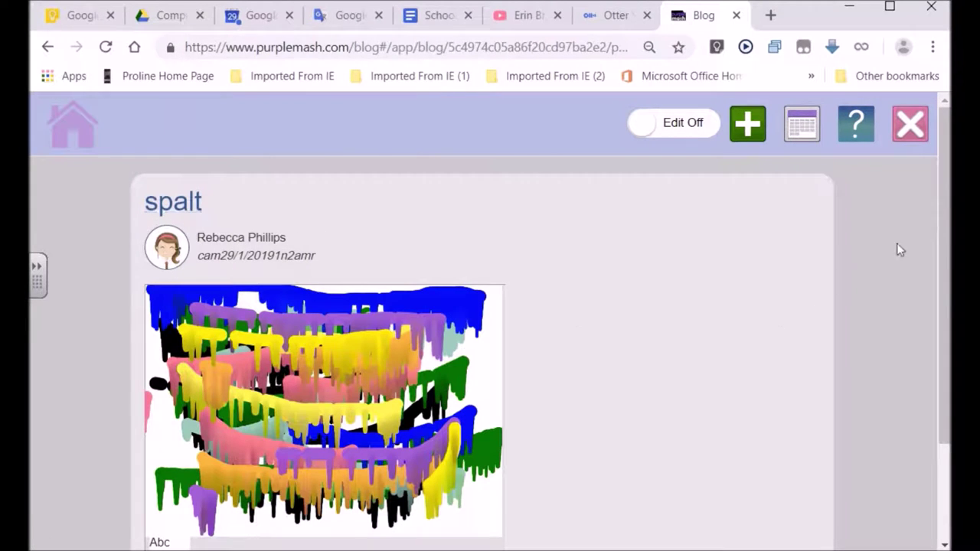
scroll(941, 246, "down", 3)
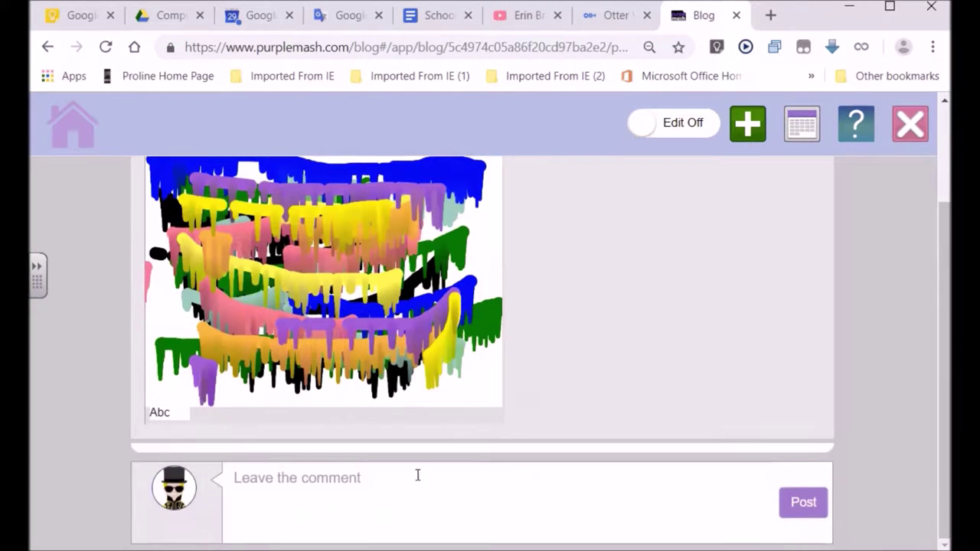
Comment 'I really like the running paint effect in Purple Mash.' on the spalt post
left_click(280, 477)
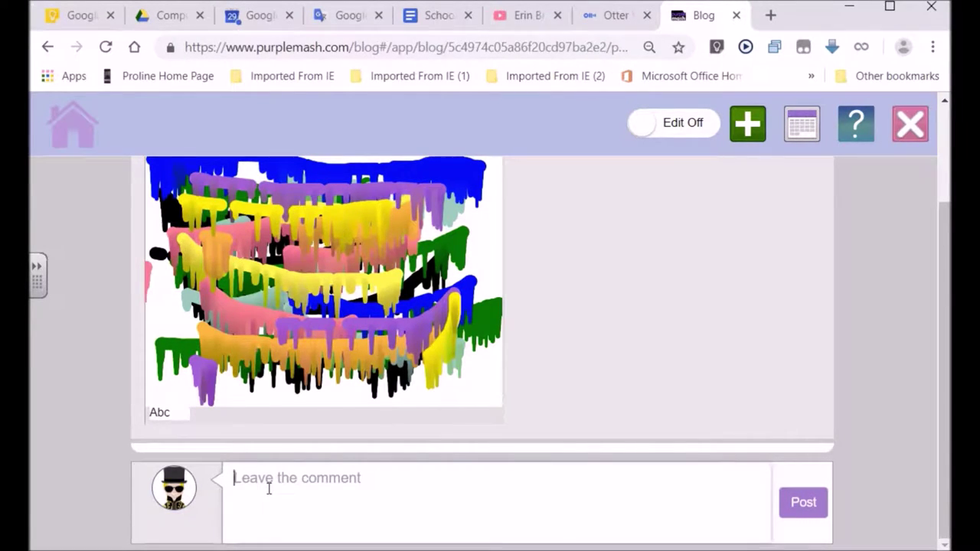
type("I")
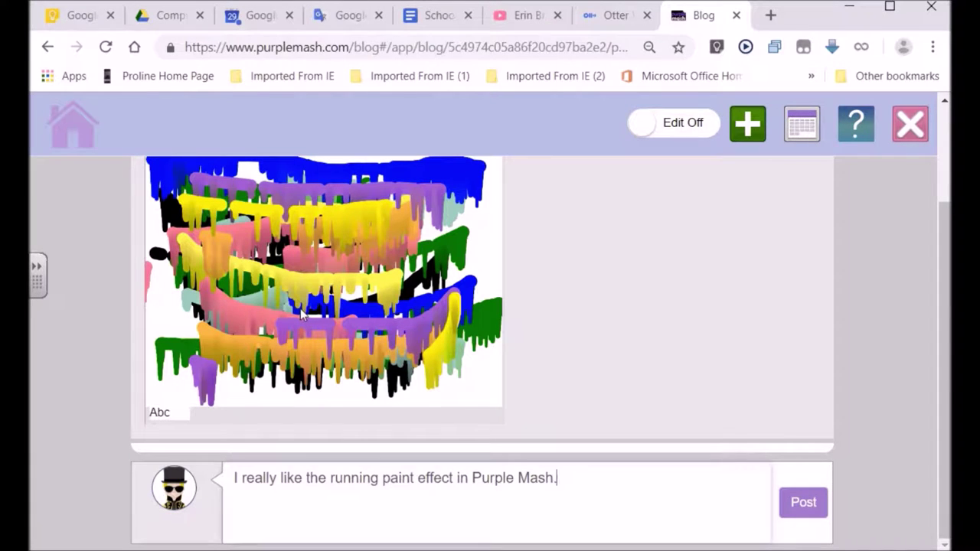
left_click(797, 503)
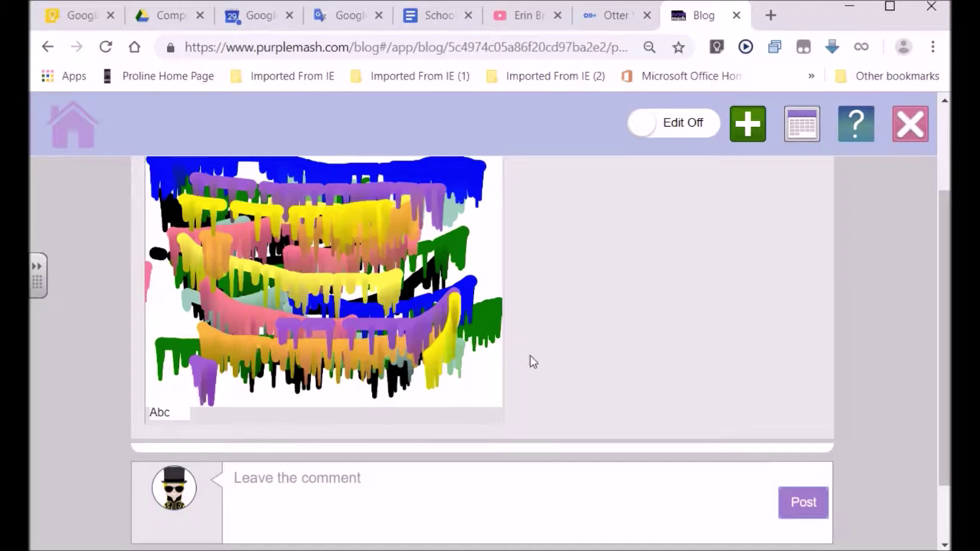
scroll(947, 233, "up", 2)
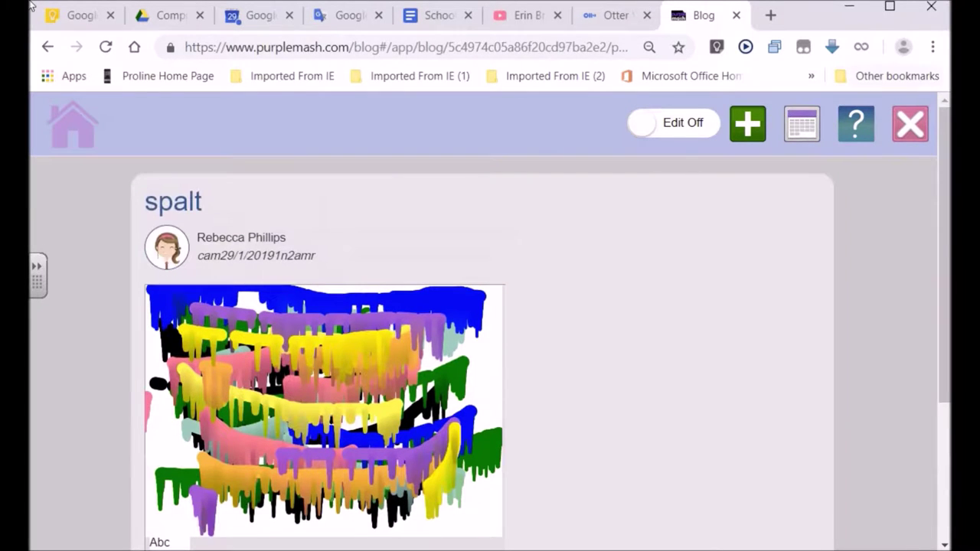
Go back to the blog post list and exit the blog
left_click(47, 48)
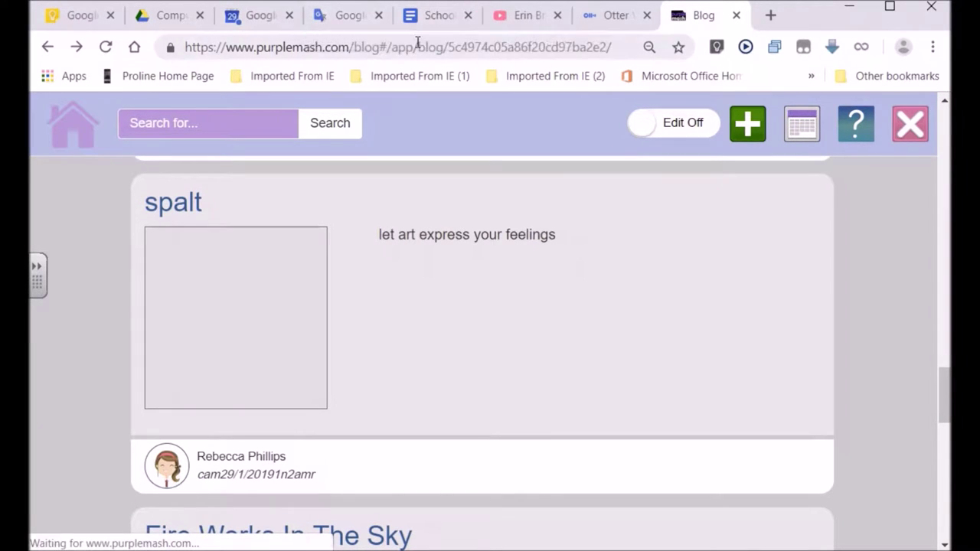
left_click(912, 129)
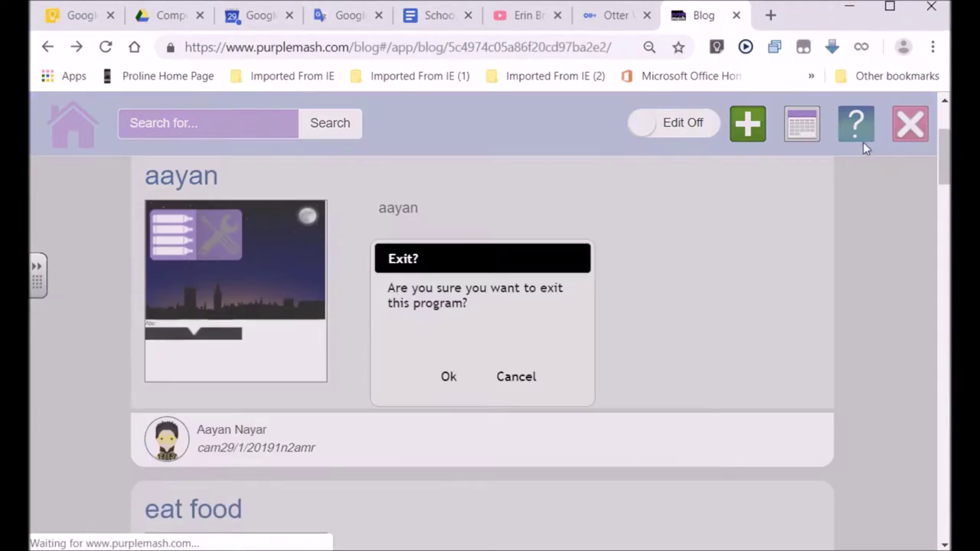
left_click(448, 356)
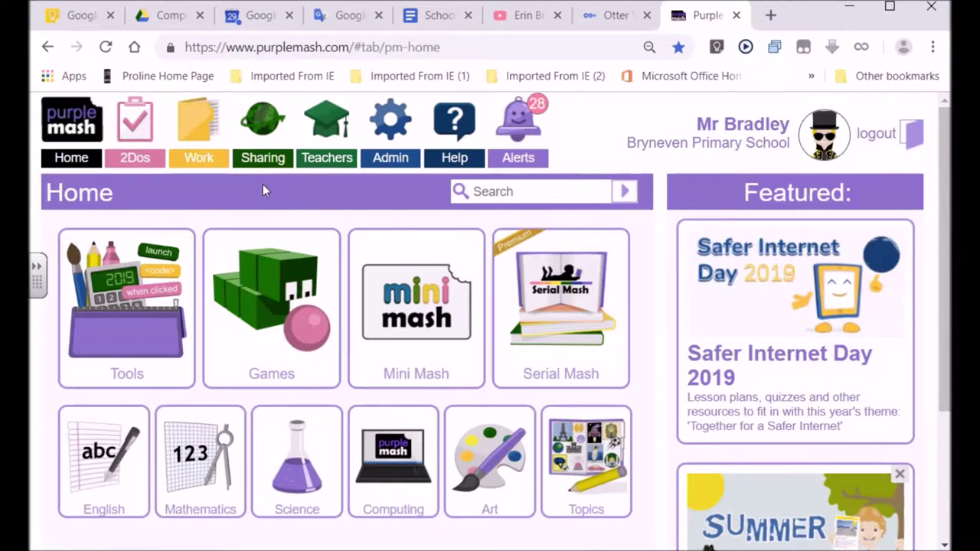
Show the My Work files and select samplePicture
left_click(186, 146)
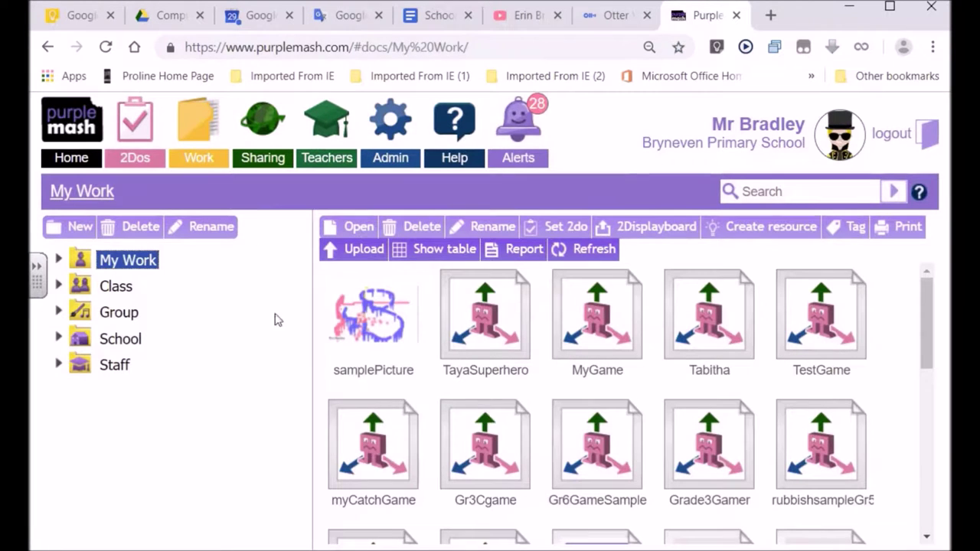
mouse_move(384, 324)
left_click(383, 329)
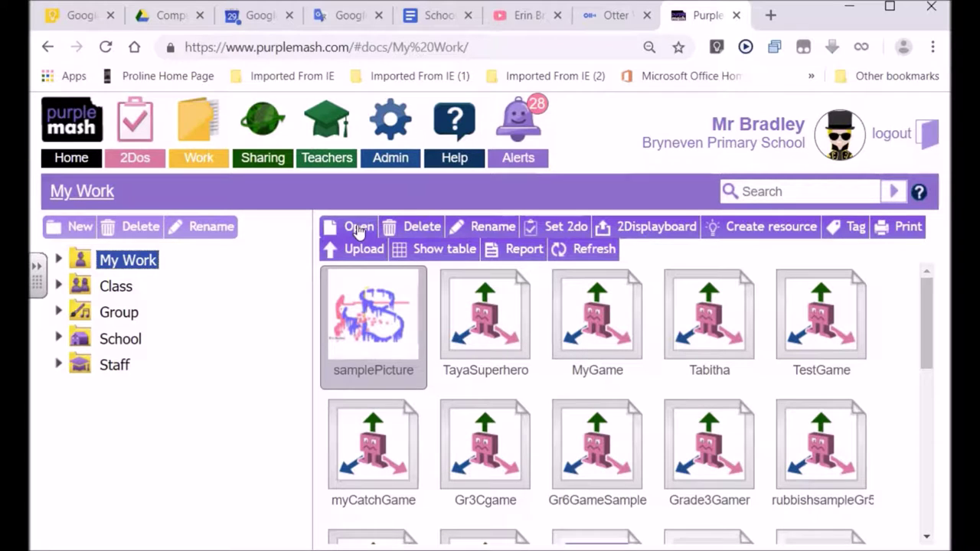
Open samplePicture in the paint editor and add pink and yellow dripping strokes
left_click(357, 230)
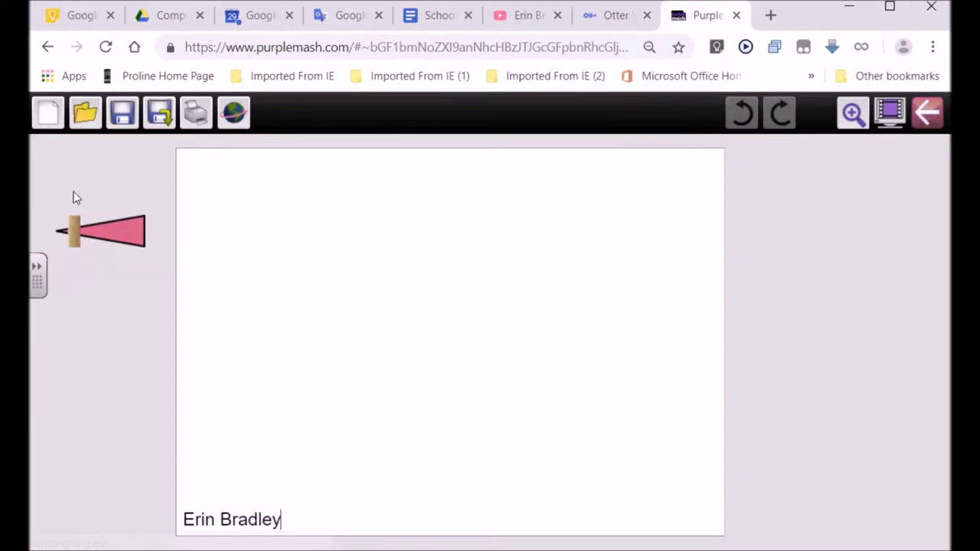
left_click_drag(392, 290, 337, 281)
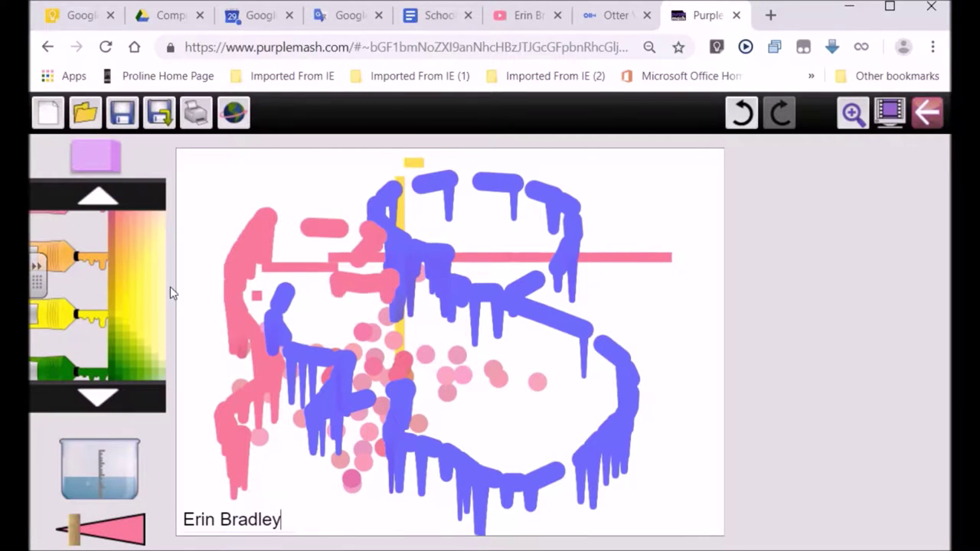
left_click(118, 284)
mouse_move(329, 343)
left_mouse_down()
mouse_move(310, 306)
mouse_move(371, 375)
mouse_move(449, 387)
left_mouse_up()
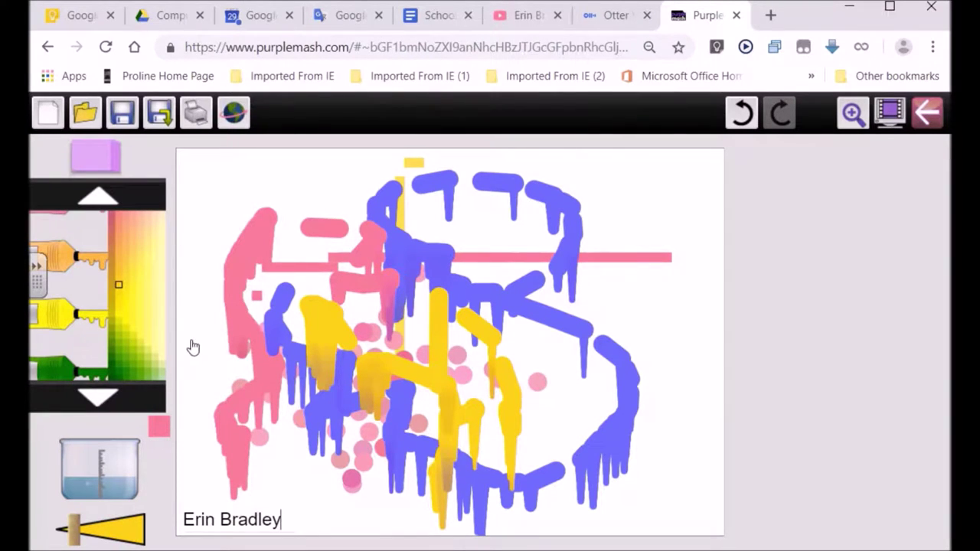
Switch to the Lines painting template, keeping the dripping picture to paint over
left_click(49, 118)
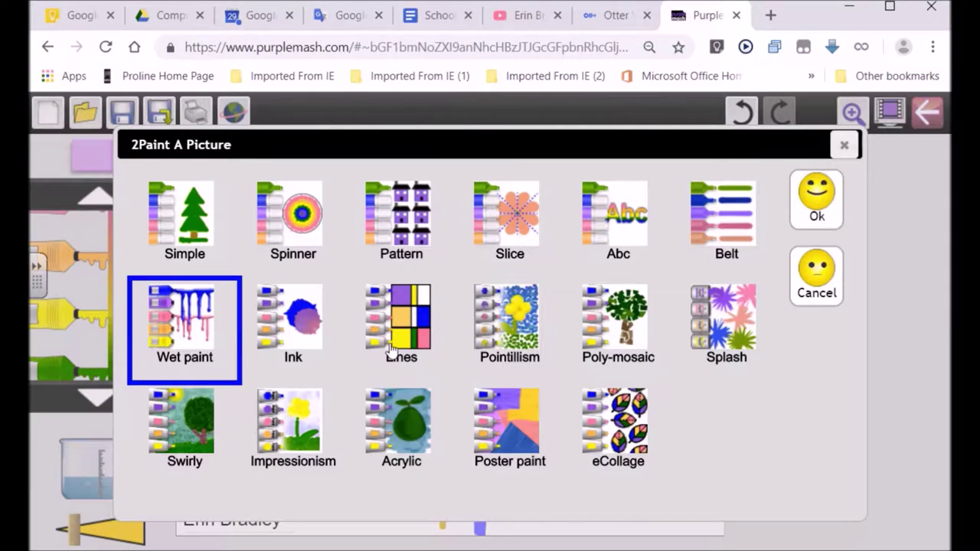
left_click(421, 319)
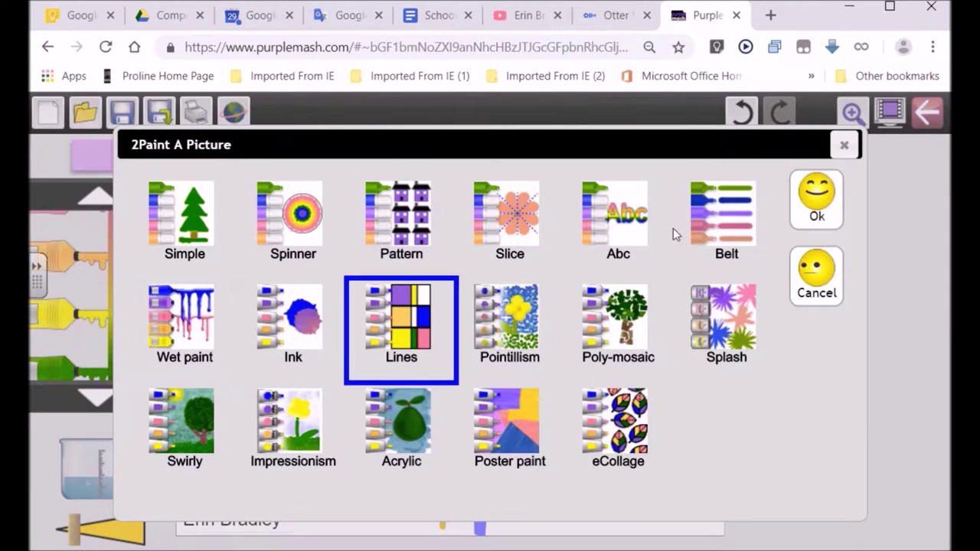
left_click(816, 199)
left_click(447, 413)
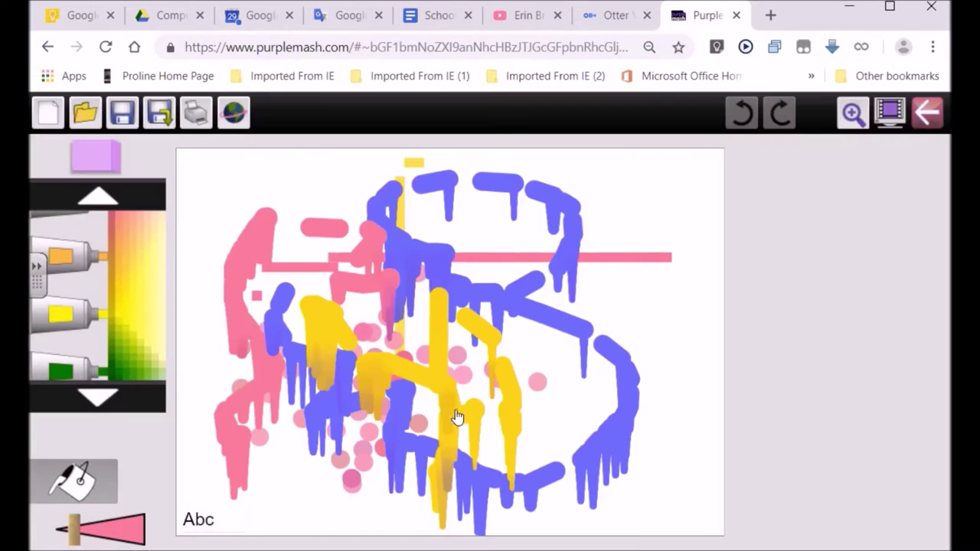
Paint straight pink, yellow and green lines across the picture
left_click_drag(276, 297, 652, 295)
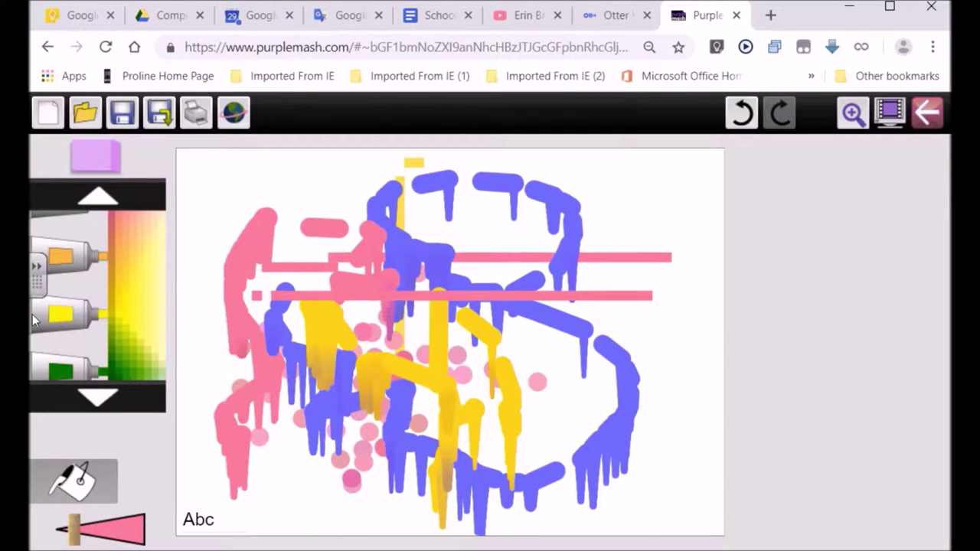
left_click(126, 313)
left_click_drag(347, 209, 386, 209)
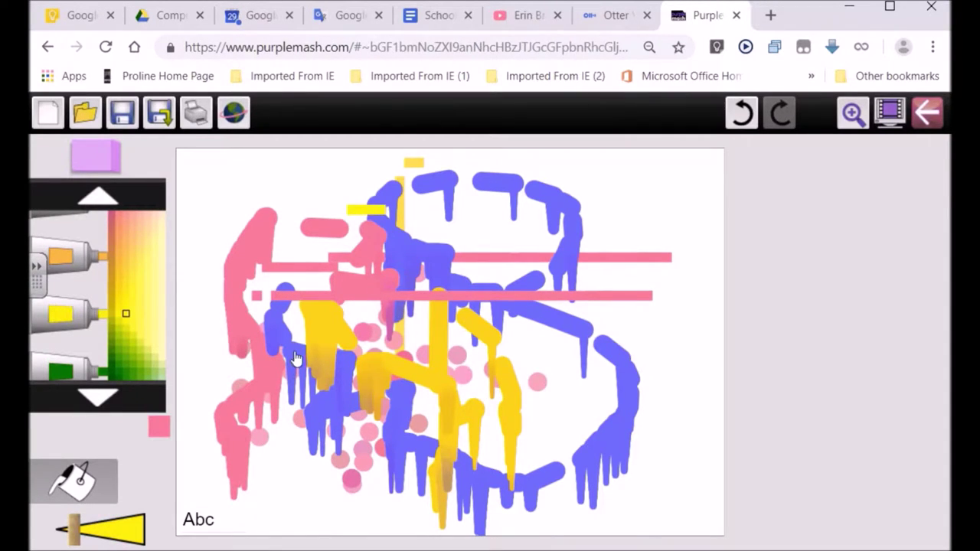
left_click_drag(291, 354, 642, 353)
left_click(126, 358)
left_click_drag(347, 429, 480, 429)
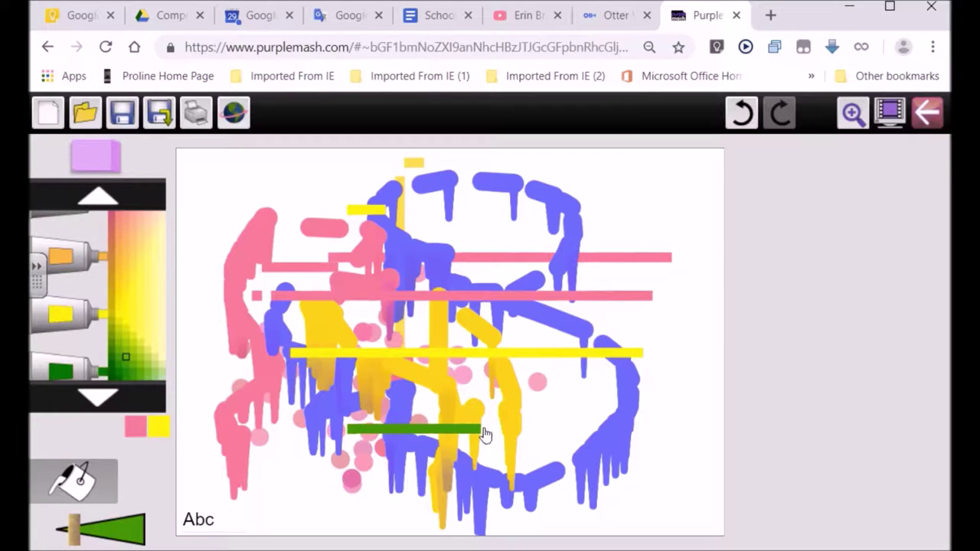
left_click_drag(519, 399, 413, 399)
left_click(48, 115)
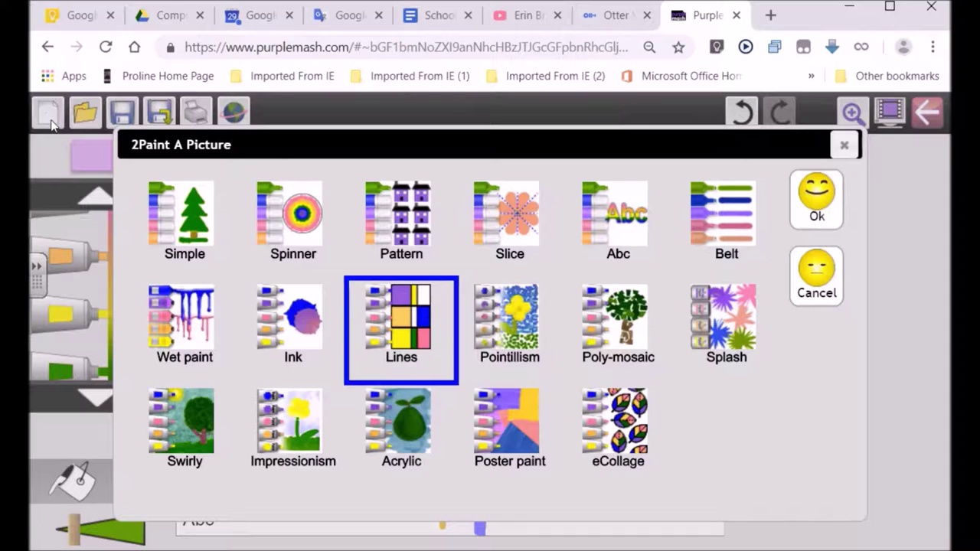
left_click(525, 329)
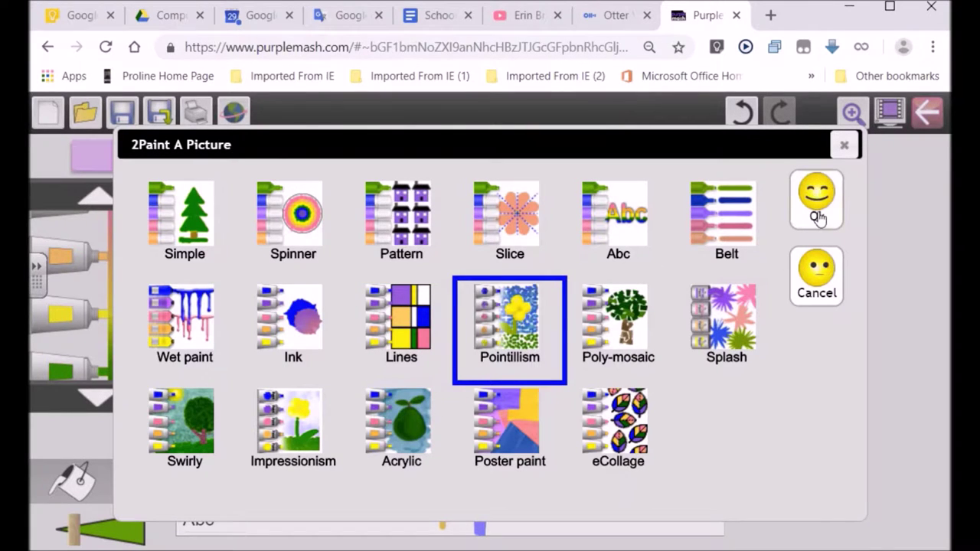
Apply Pointillism to the current picture and dab pink and green dots over it
left_click(464, 277)
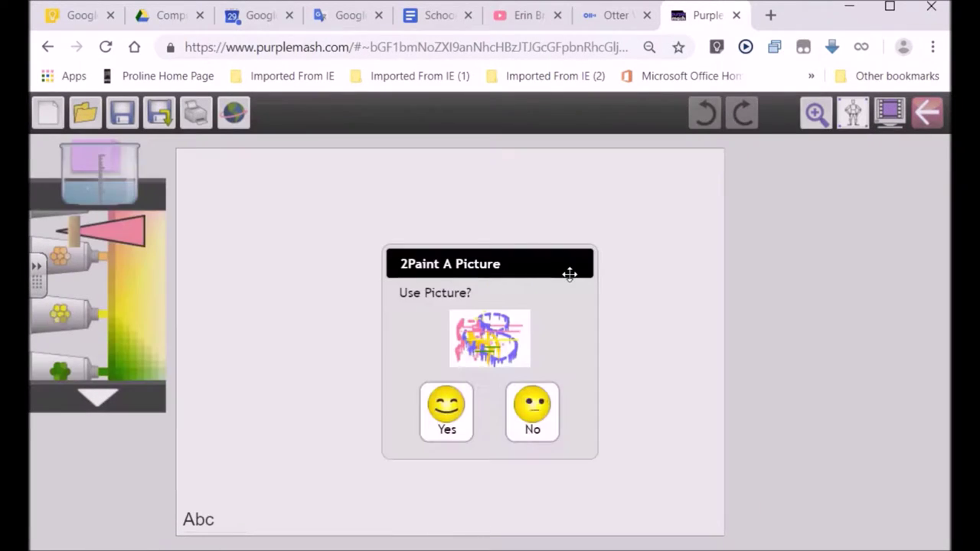
left_click(444, 433)
mouse_move(482, 264)
left_mouse_down()
mouse_move(570, 337)
mouse_move(498, 364)
left_mouse_up()
mouse_move(494, 295)
left_mouse_down()
mouse_move(383, 237)
mouse_move(306, 229)
mouse_move(252, 205)
left_mouse_up()
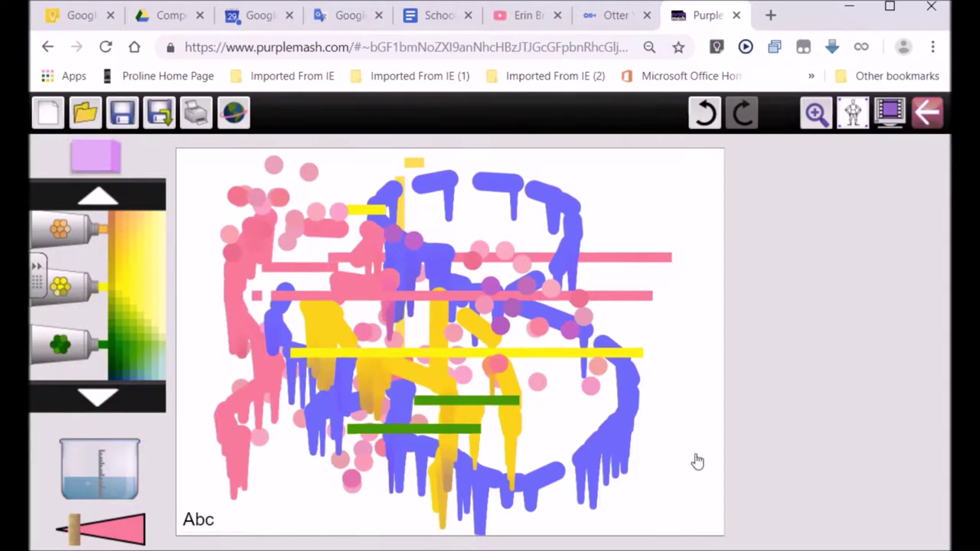
left_click(119, 331)
mouse_move(467, 329)
left_mouse_down()
mouse_move(479, 340)
mouse_move(535, 336)
mouse_move(609, 307)
mouse_move(601, 329)
mouse_move(467, 329)
mouse_move(492, 347)
left_mouse_up()
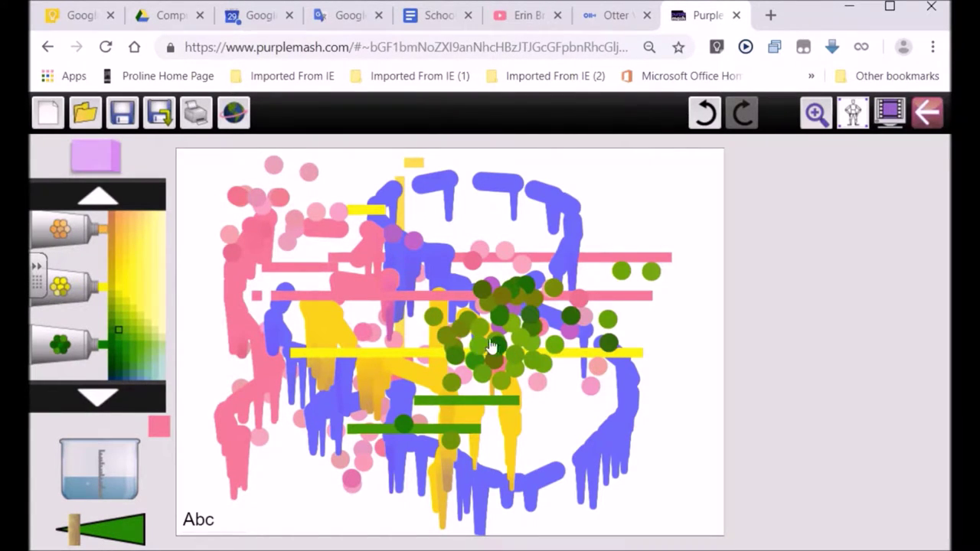
left_click(48, 113)
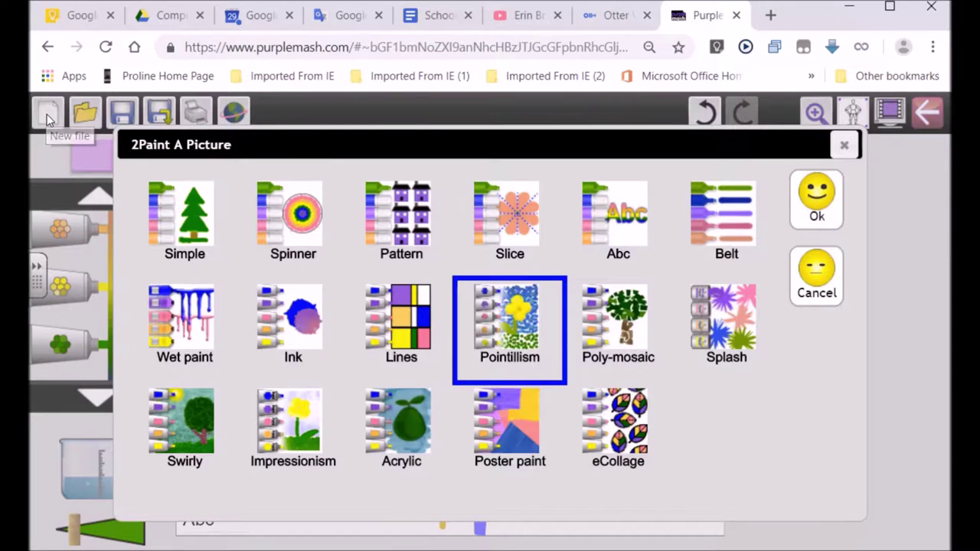
Switch to the Poly-mosaic style on the current picture and adjust the shape size
left_click(634, 342)
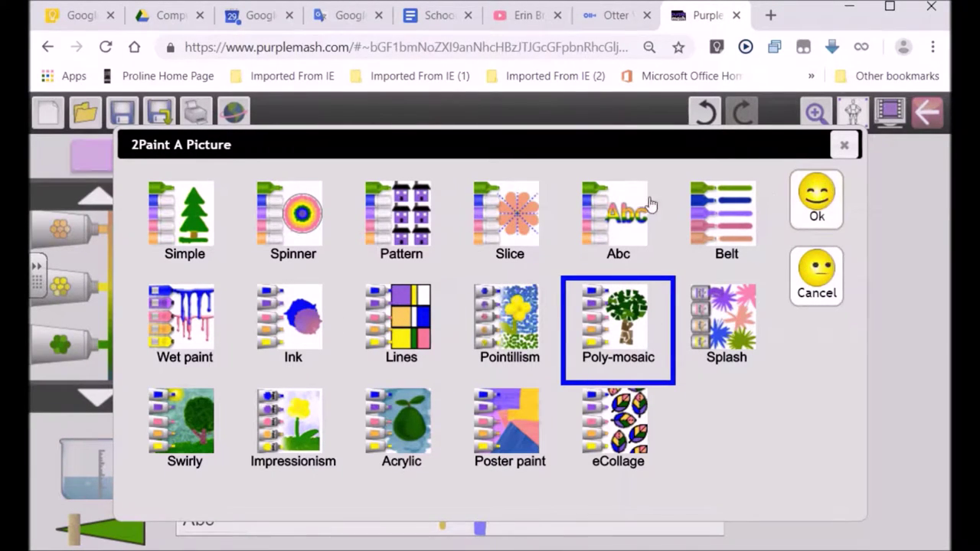
left_click(817, 218)
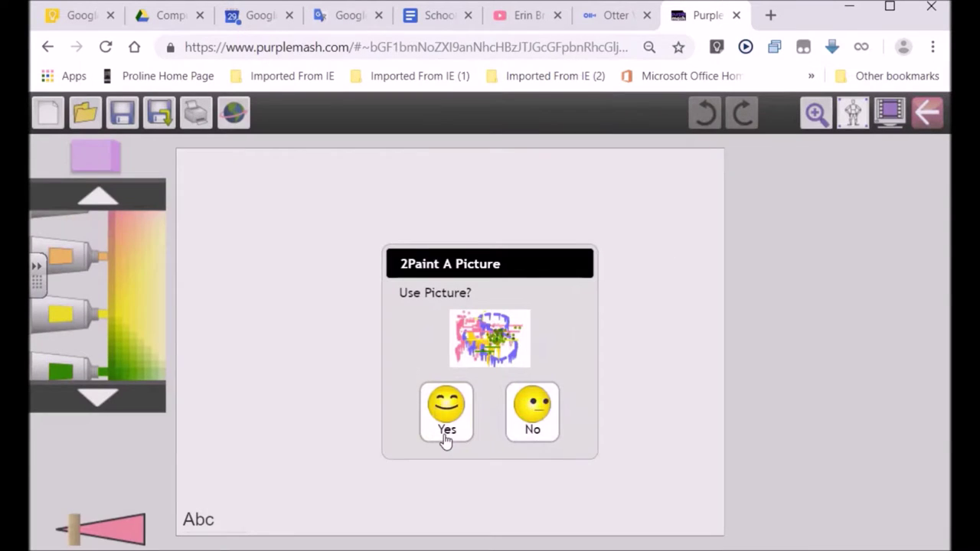
left_click(445, 433)
left_click(499, 346)
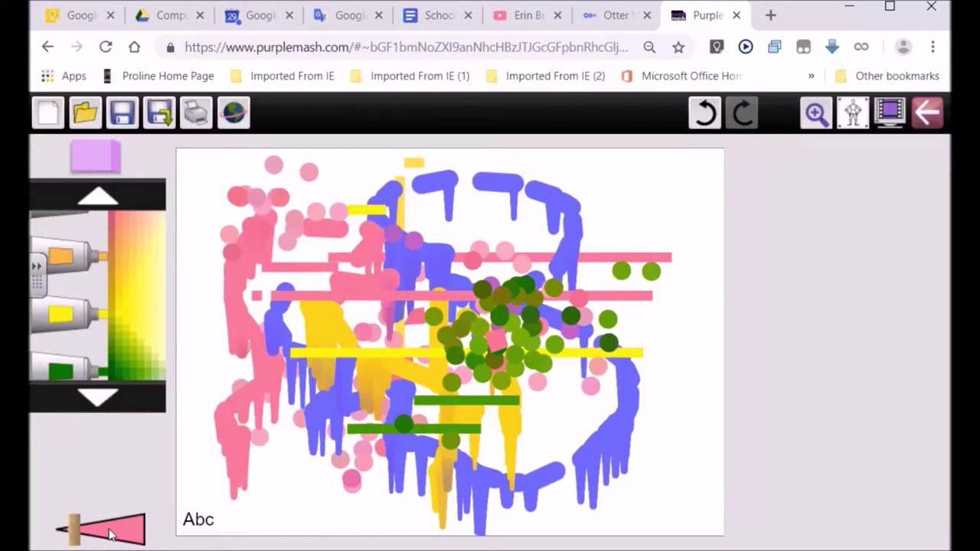
left_click_drag(76, 540, 101, 535)
Stamp six green polygons around the top, right side and bottom of the picture
left_click(119, 342)
left_click(328, 224)
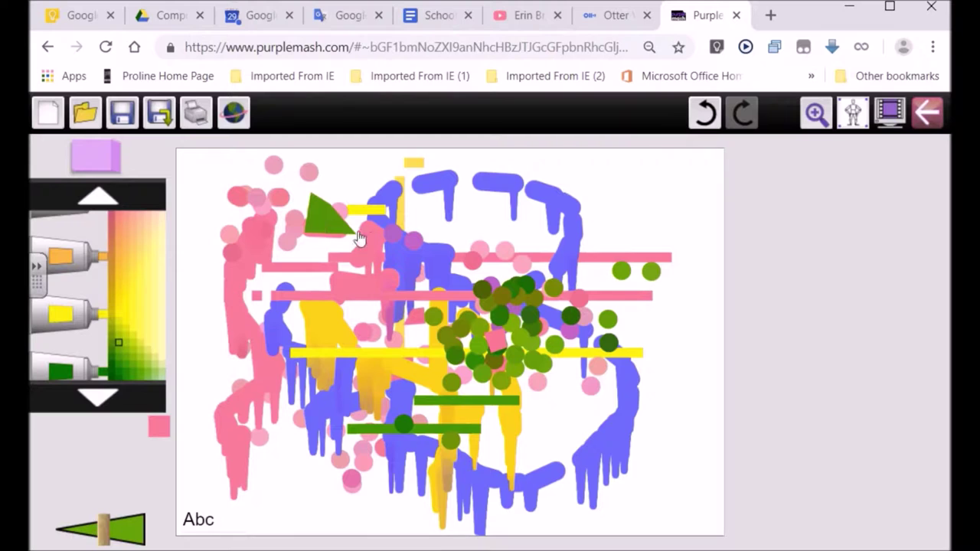
left_click(417, 230)
left_click(499, 201)
left_click(602, 219)
left_click(632, 322)
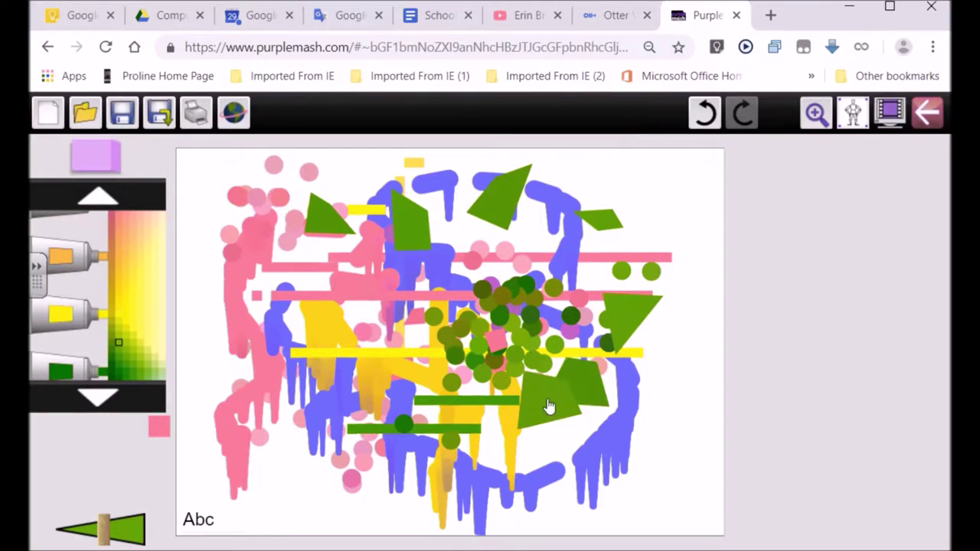
left_click(510, 459)
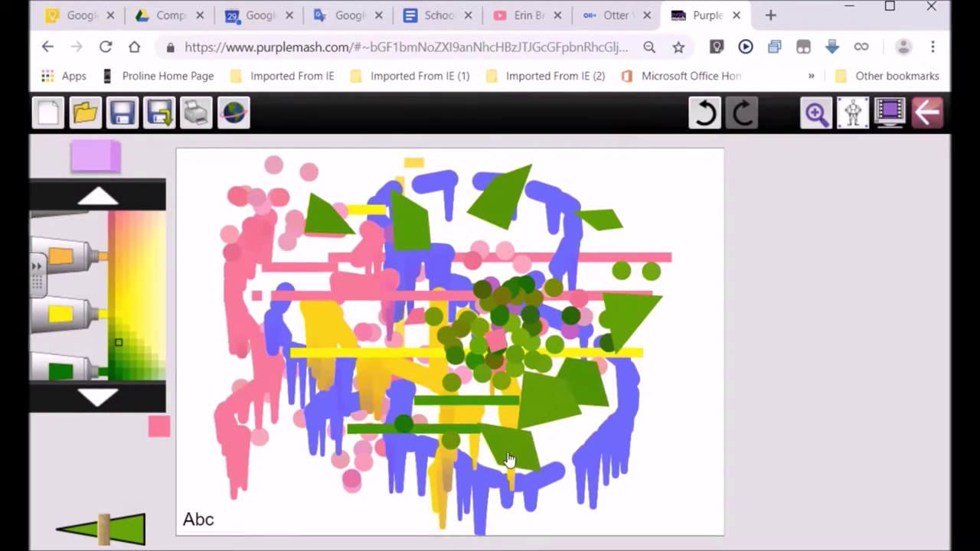
Save the painting in My Work as ExampleWork
left_click(234, 116)
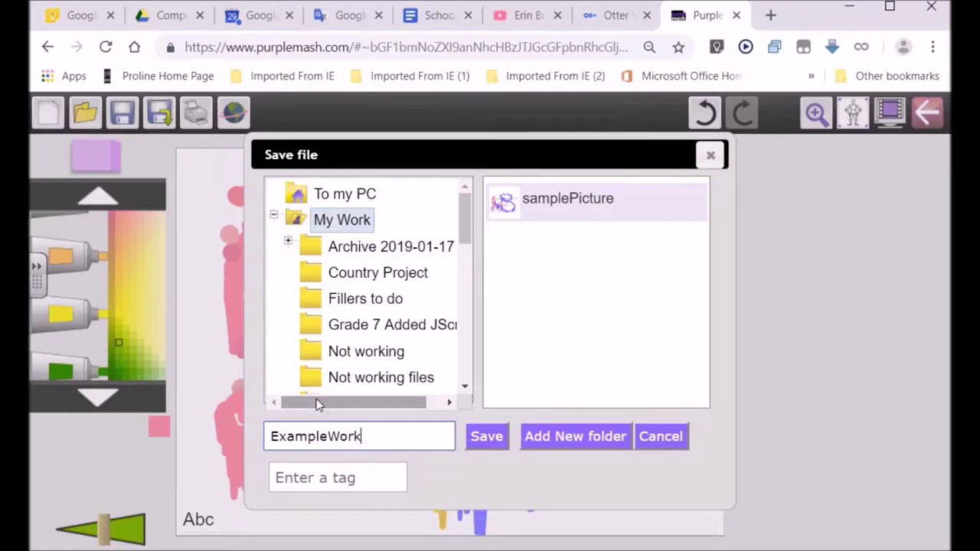
left_click(496, 437)
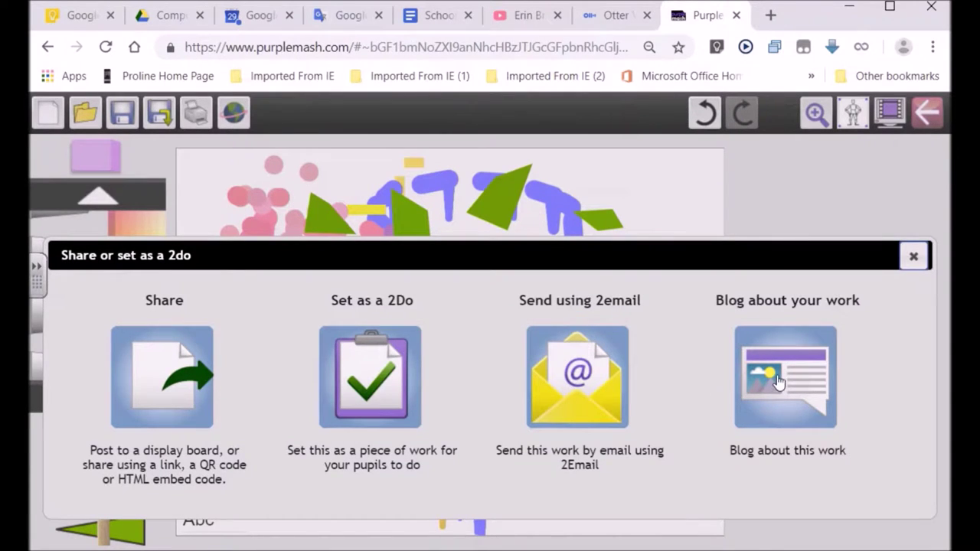
Blog the painting to Bryneven Art titled 'example', summary 'this is an example work done with 5A'
left_click(778, 383)
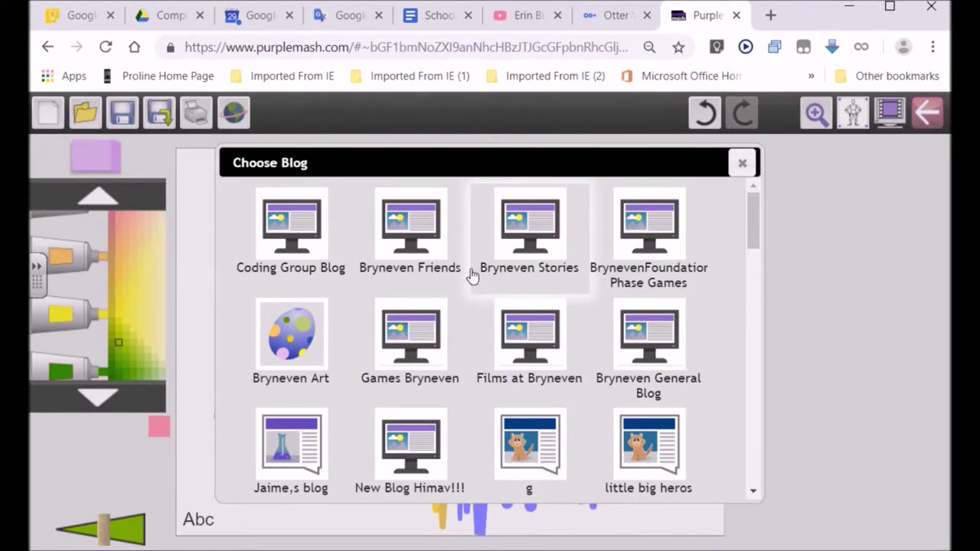
left_click(300, 343)
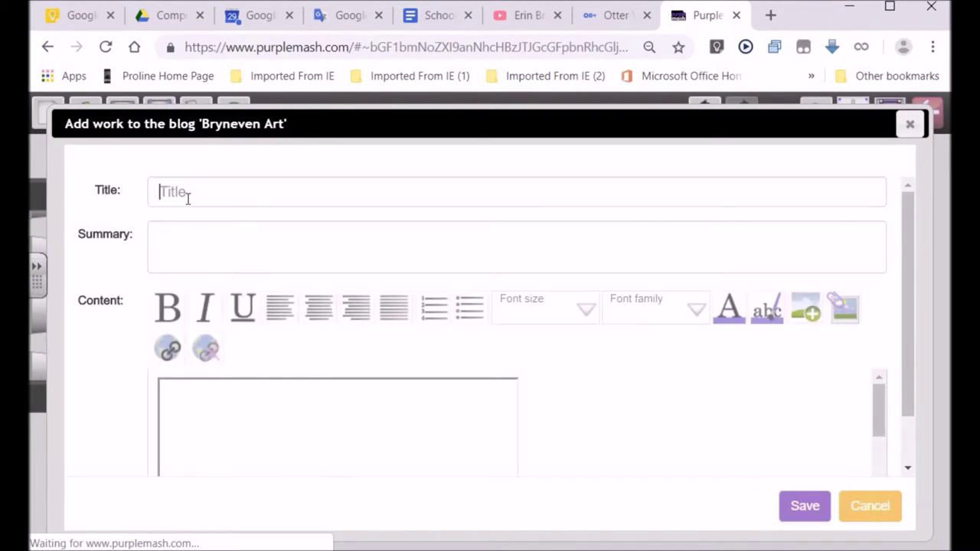
left_click(225, 199)
type("example")
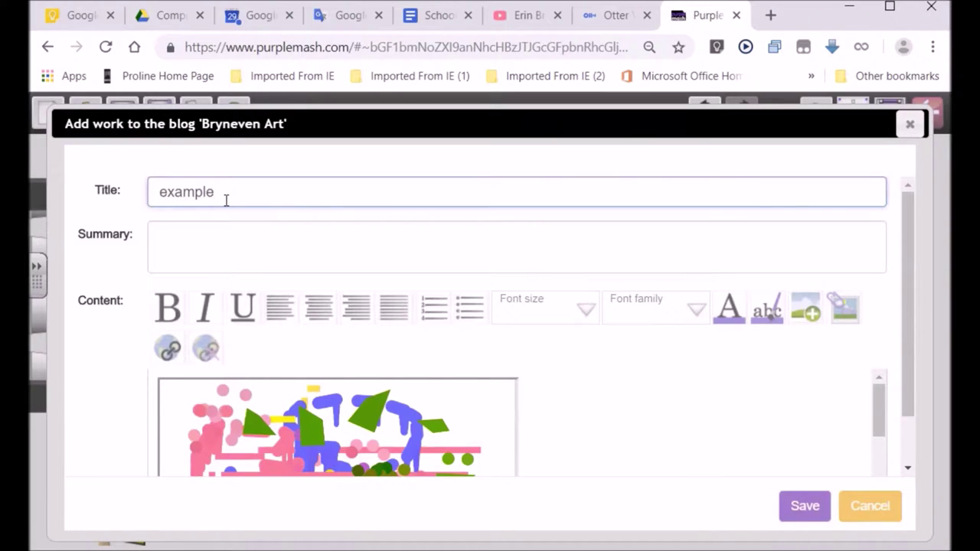
left_click(181, 224)
type("t")
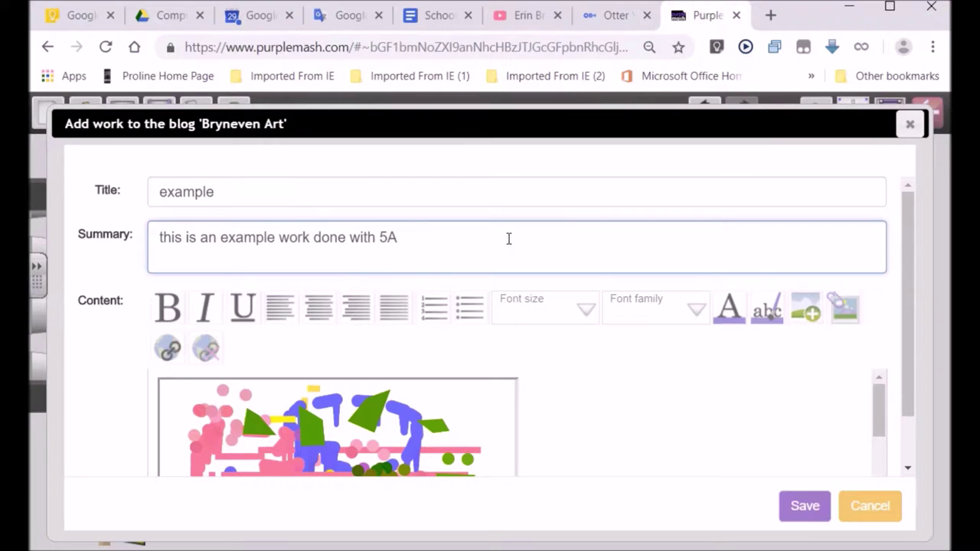
left_click(805, 510)
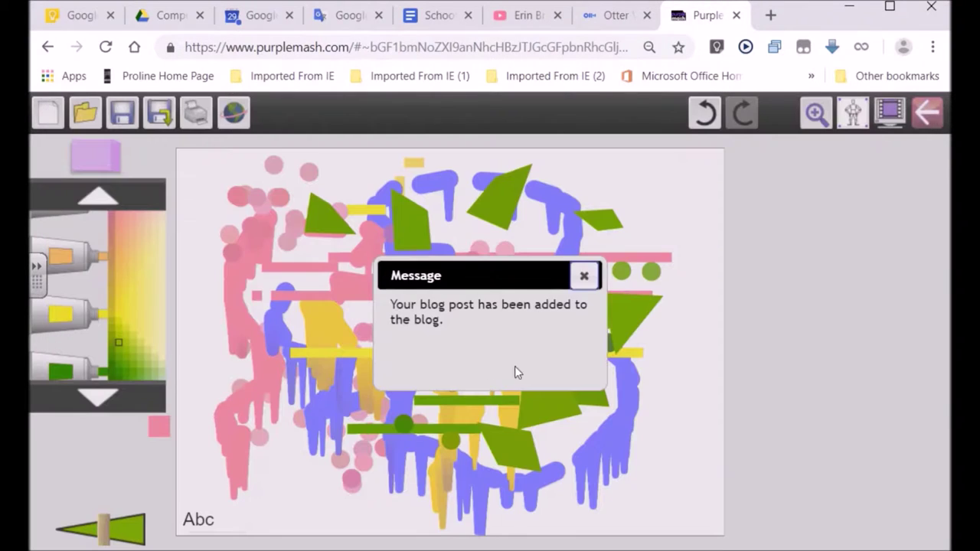
Dismiss the blog post confirmation and exit the painting back to My Work
left_click(583, 276)
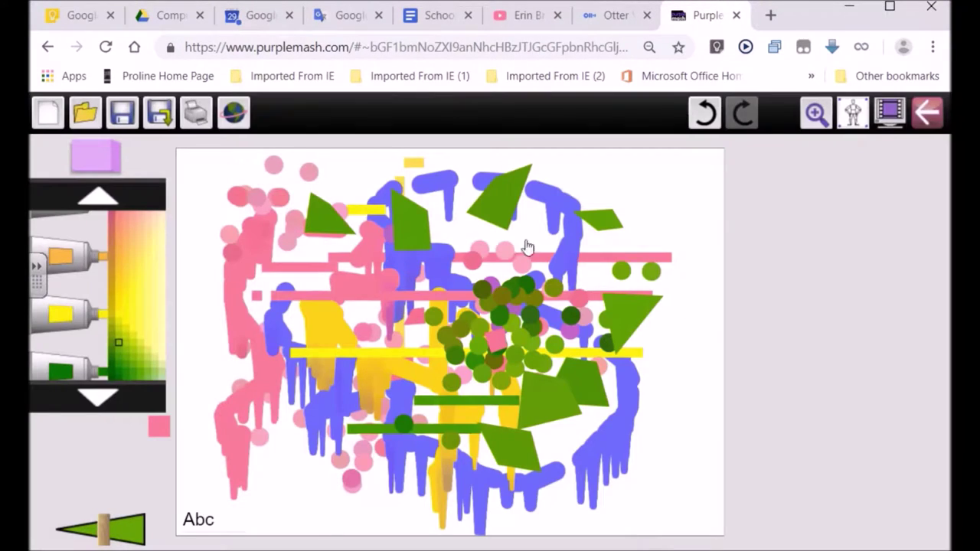
left_click(927, 112)
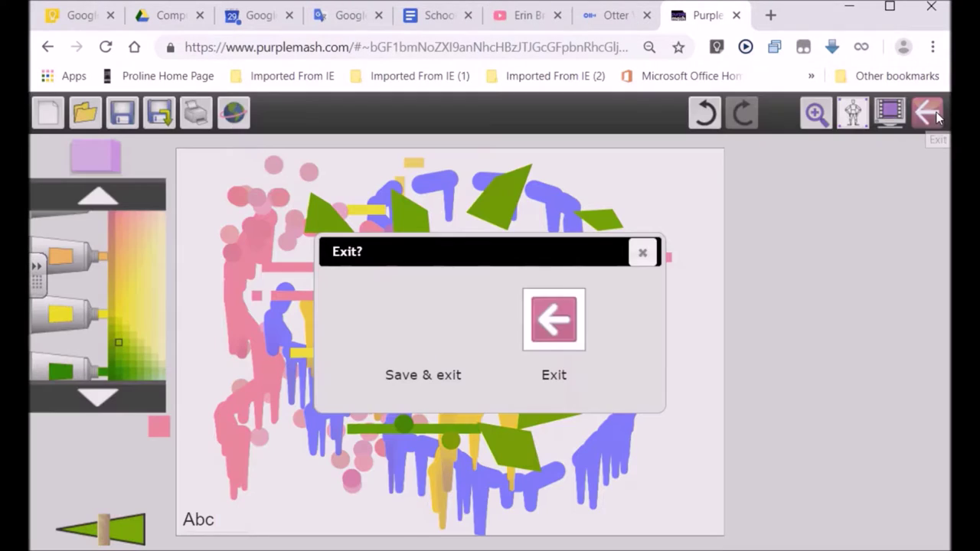
left_click(560, 339)
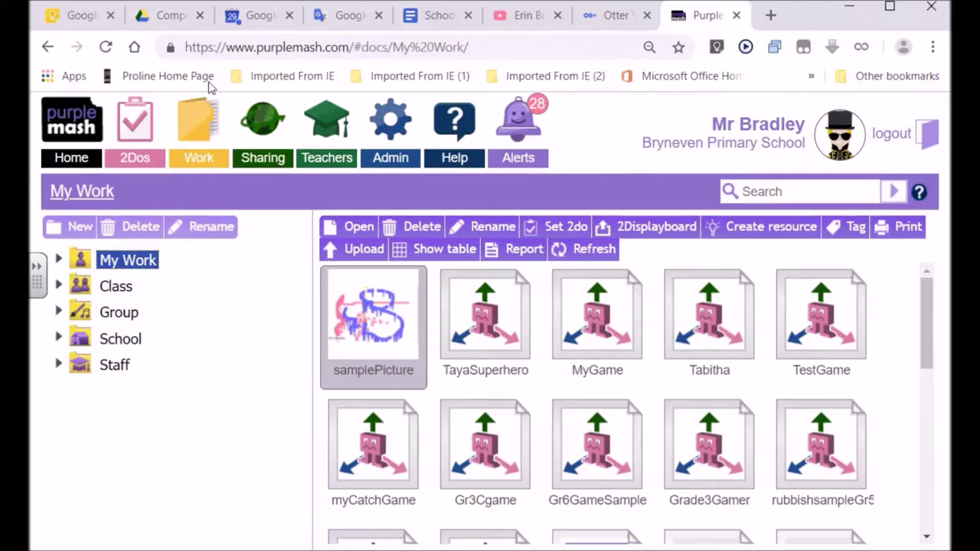
Open the Bryneven Art blog and view the 'example' post with the painting on its own
left_click(258, 158)
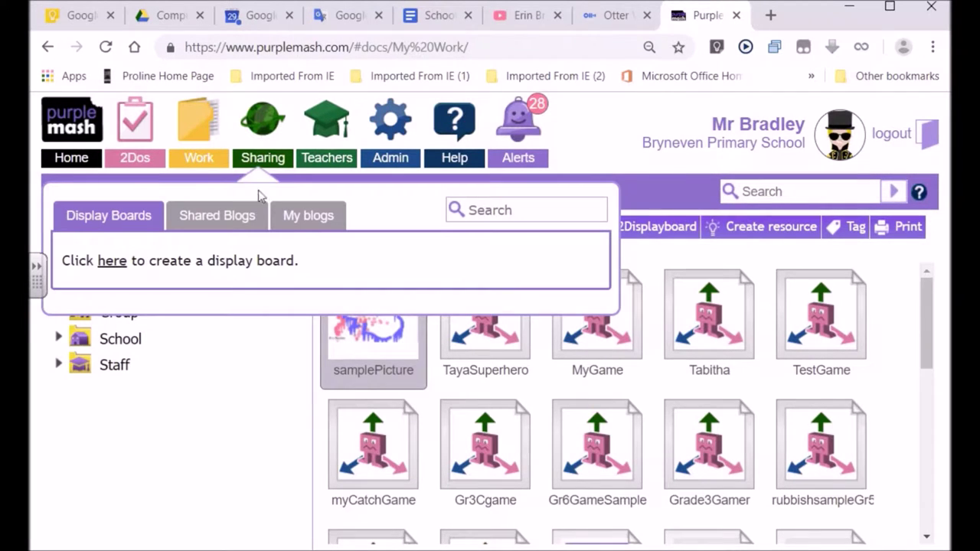
left_click(238, 221)
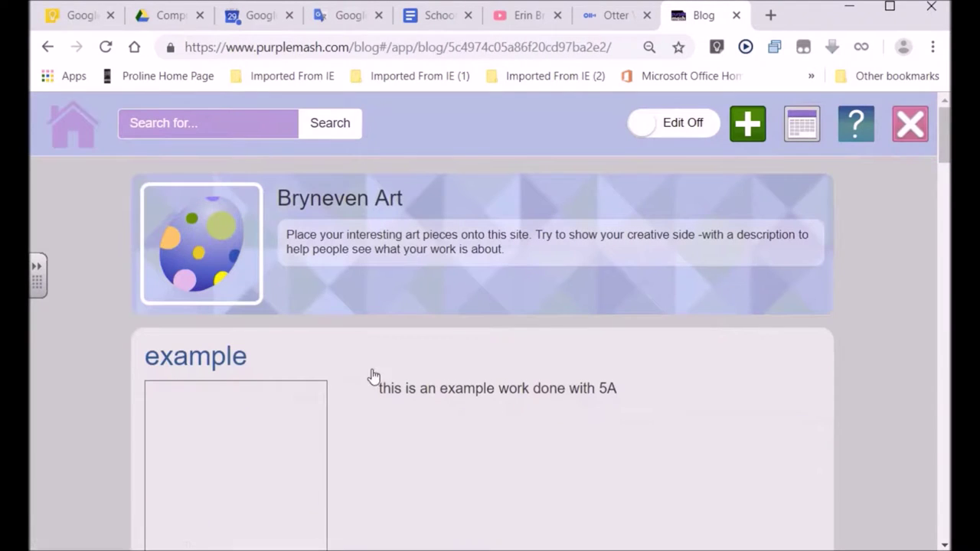
left_click(232, 357)
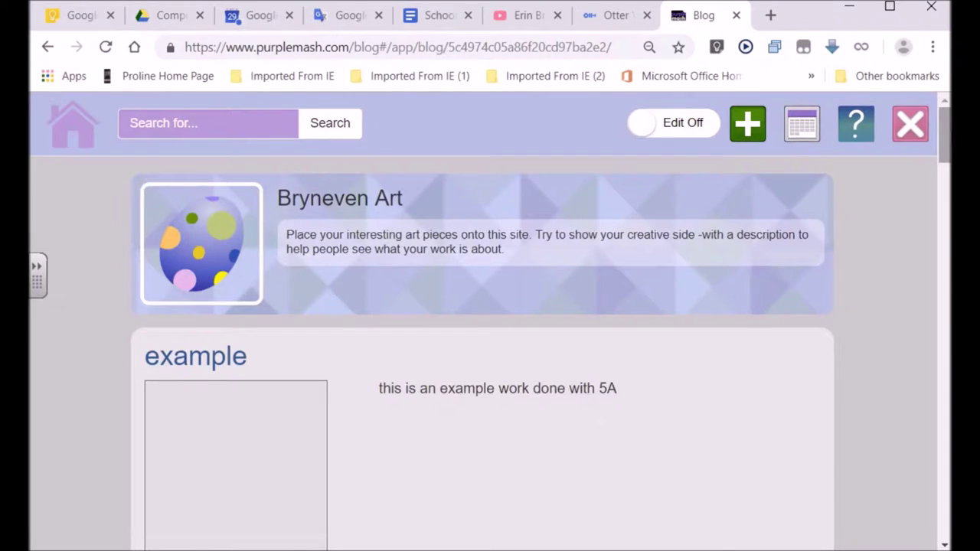
mouse_move(945, 136)
left_mouse_down()
mouse_move(945, 187)
mouse_move(945, 145)
left_mouse_up()
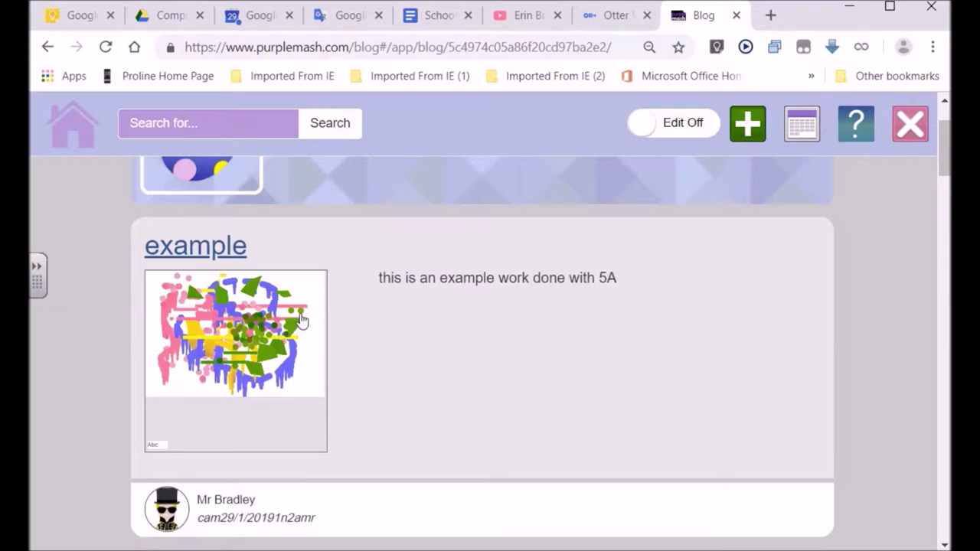
left_click(484, 347)
scroll(265, 378, "down", 4)
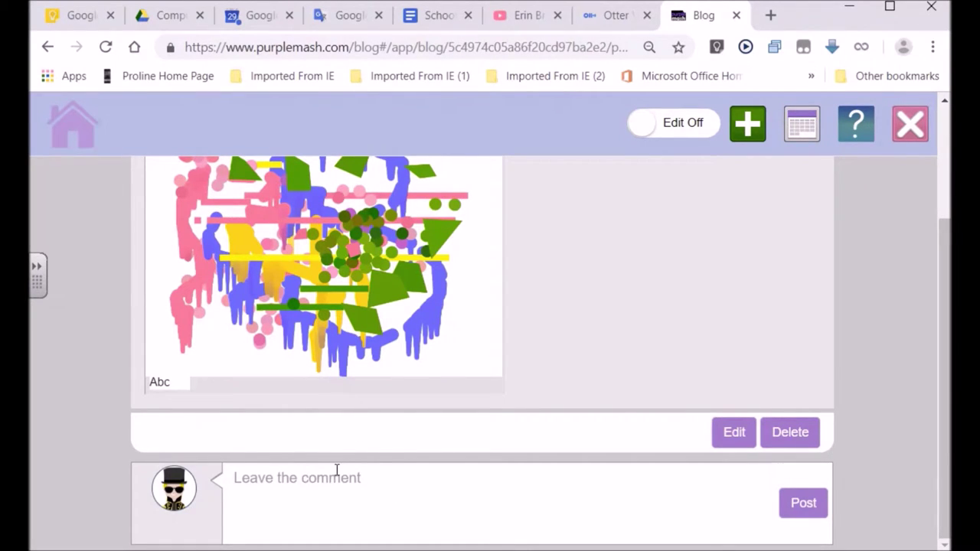
scroll(337, 470, "up", 2)
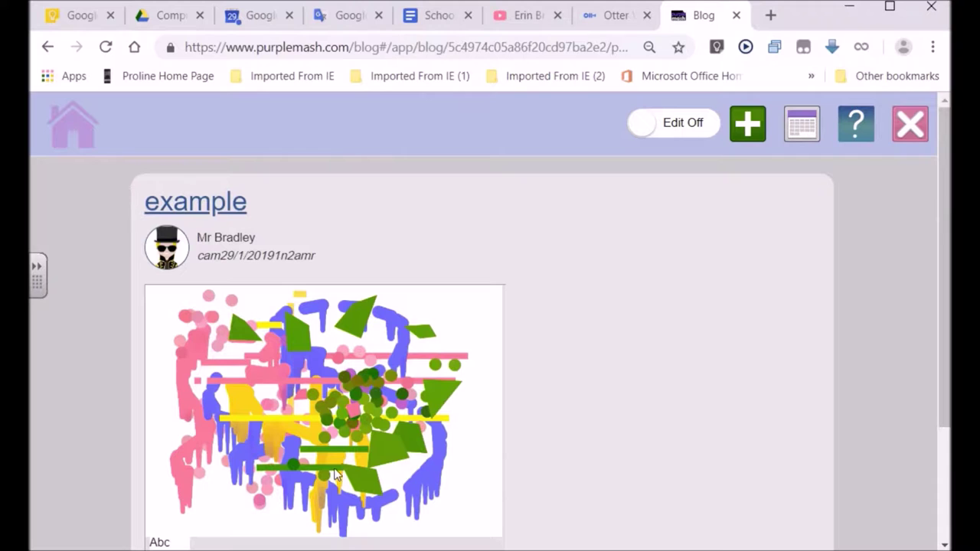
left_click(910, 123)
Exit the blog and open the ExampleWork painting from My Work
left_click(446, 375)
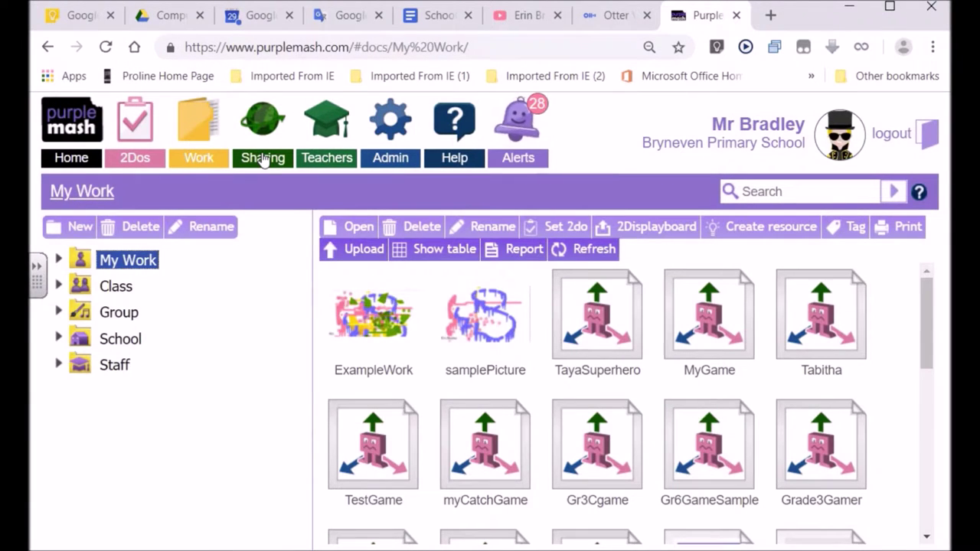
left_click(263, 159)
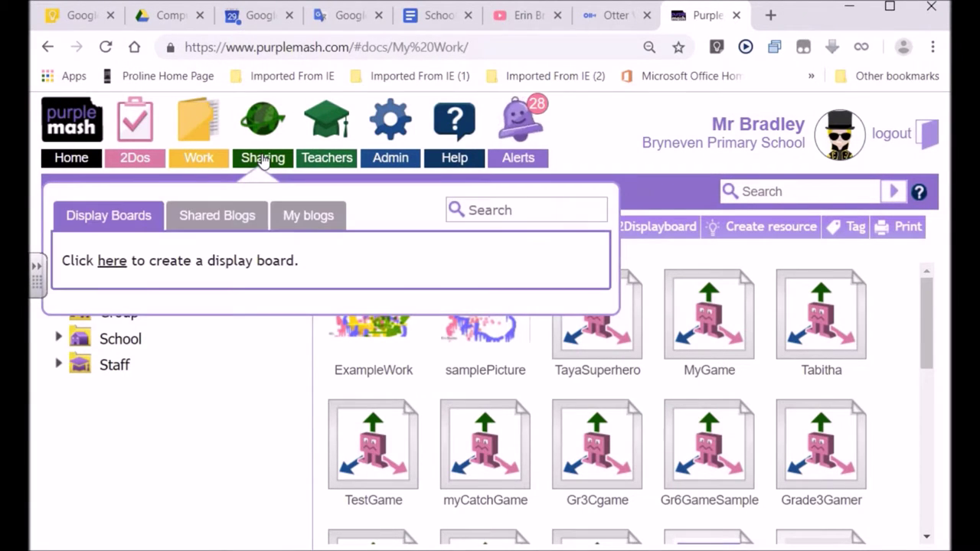
left_click(227, 219)
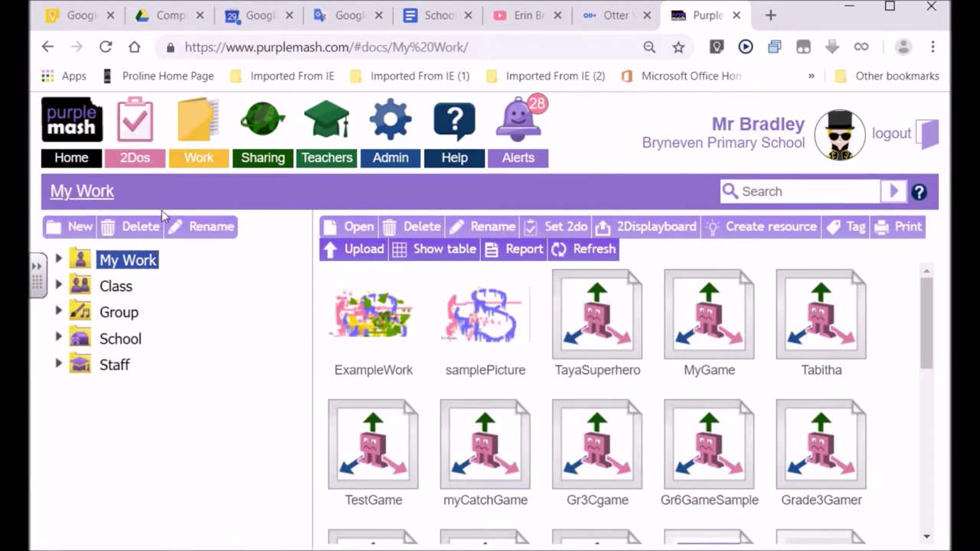
left_click(374, 323)
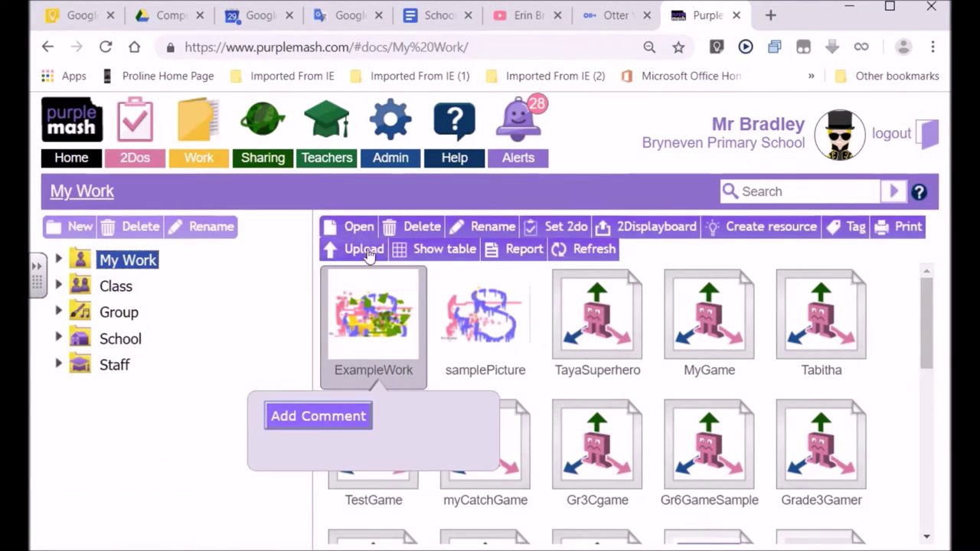
left_click(360, 227)
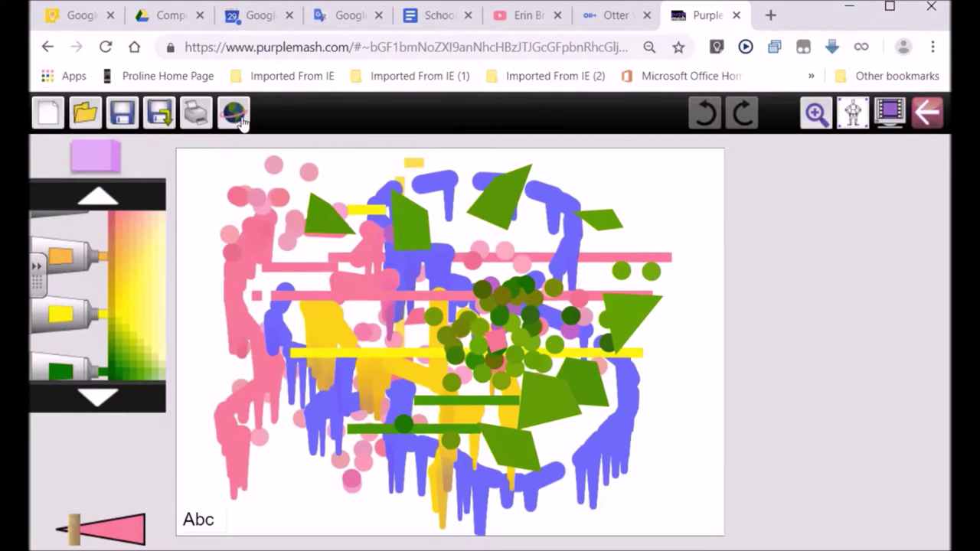
Turn on sharing for the painting and select its iframe embed code
left_click(233, 114)
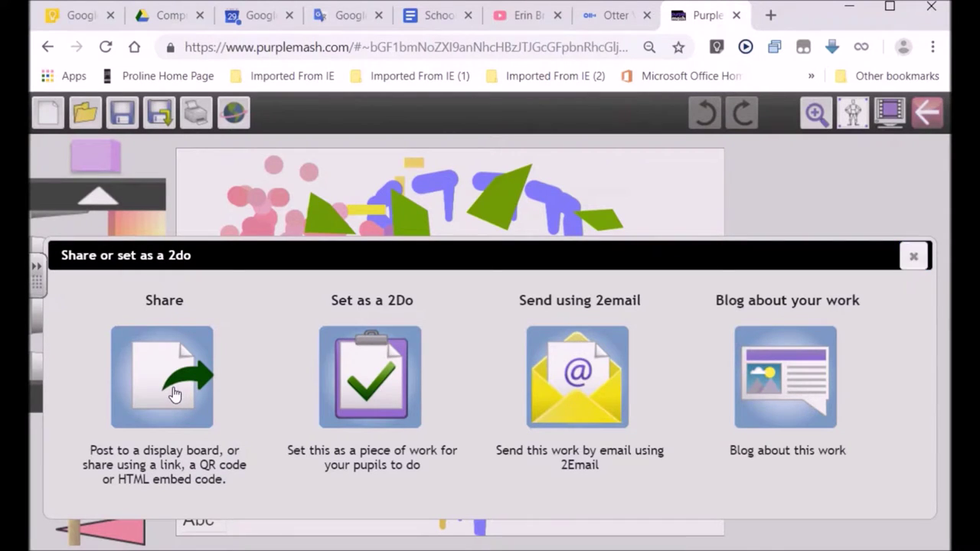
left_click(174, 390)
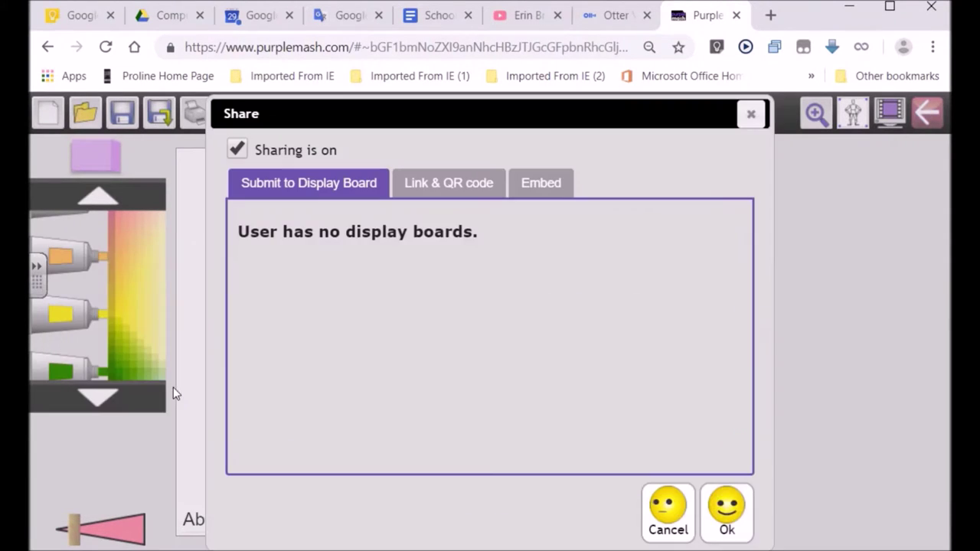
left_click(550, 185)
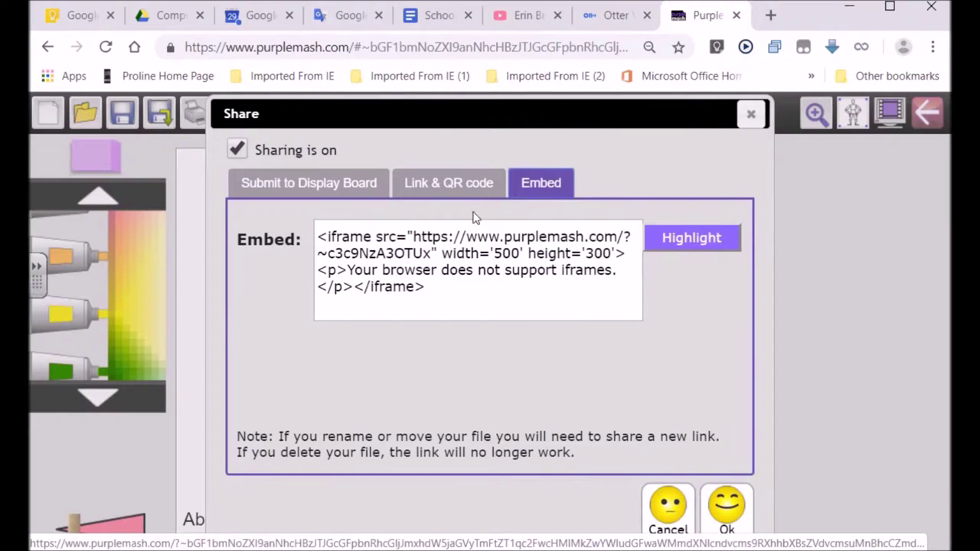
left_click(321, 235)
left_click_drag(320, 236, 427, 287)
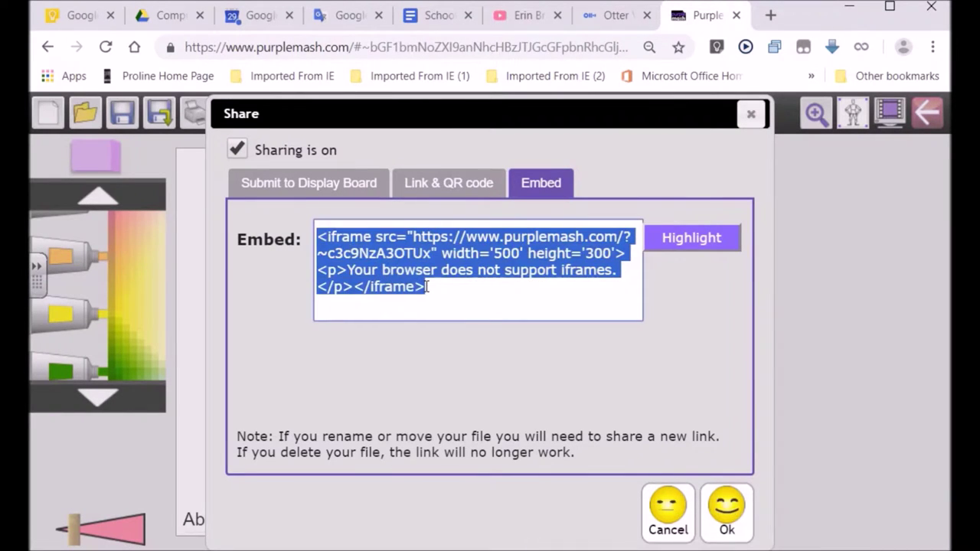
left_click(536, 183)
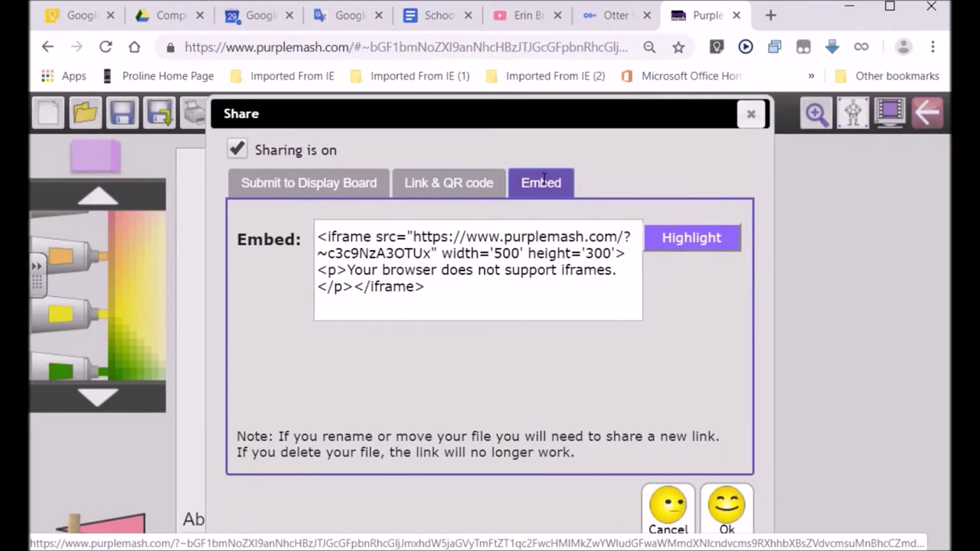
left_click_drag(319, 235, 334, 250)
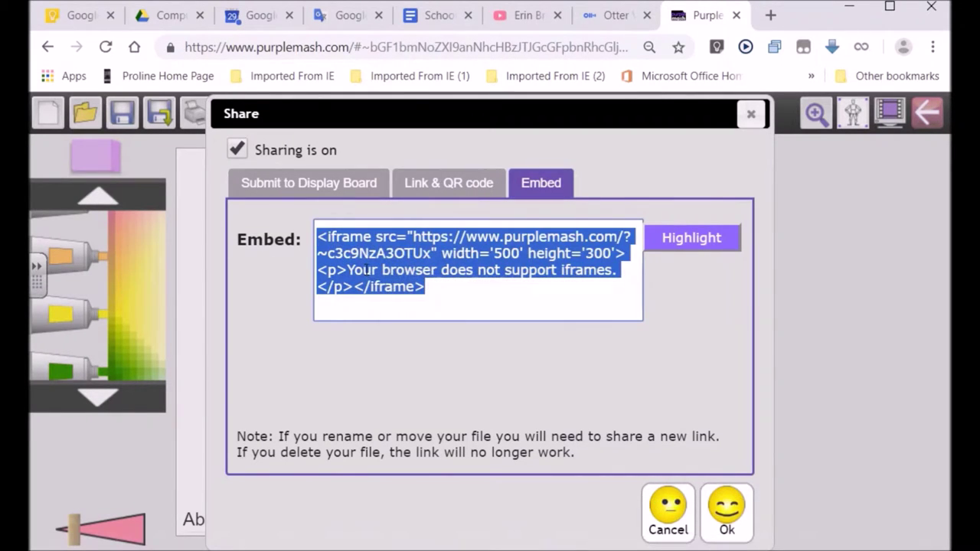
left_click(724, 511)
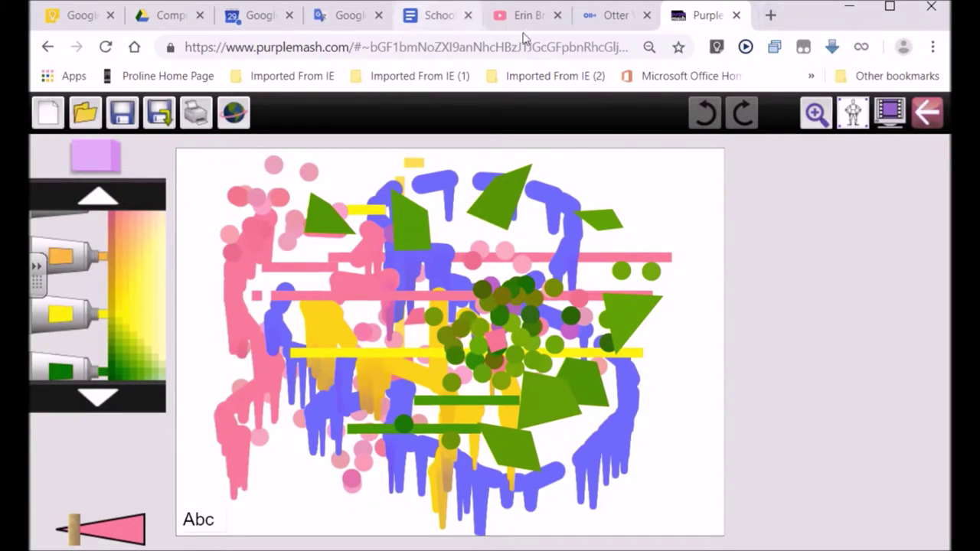
left_click(770, 15)
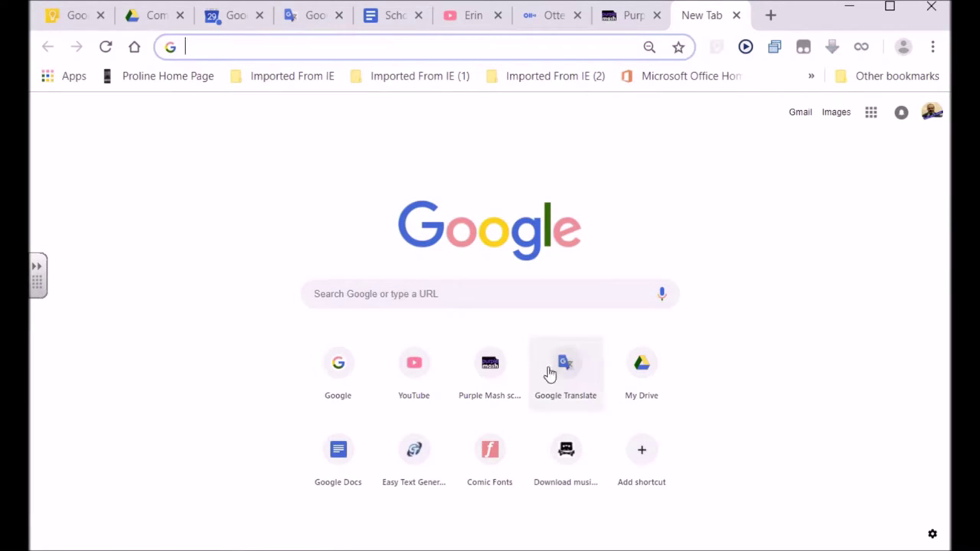
Go to My Drive and create a new Google Site through New > More
left_click(648, 384)
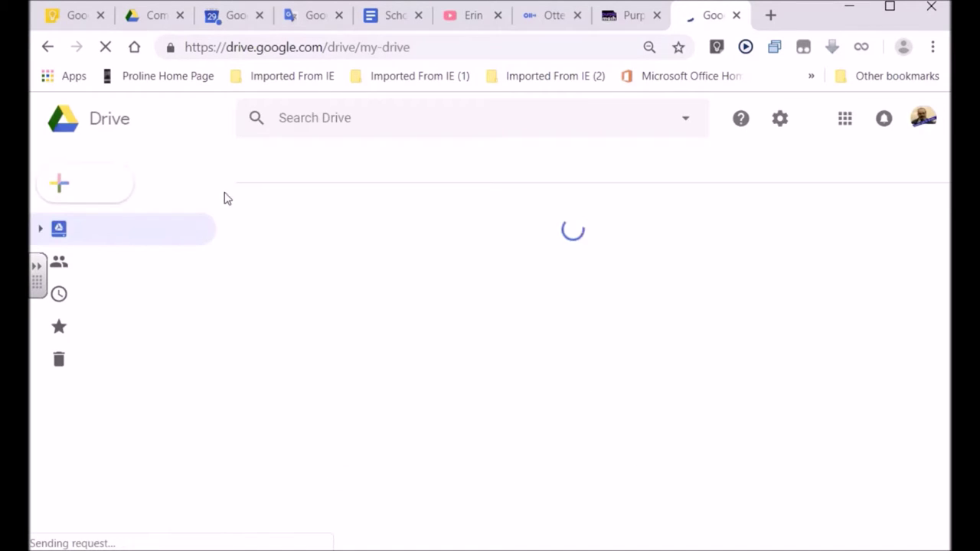
left_click(86, 186)
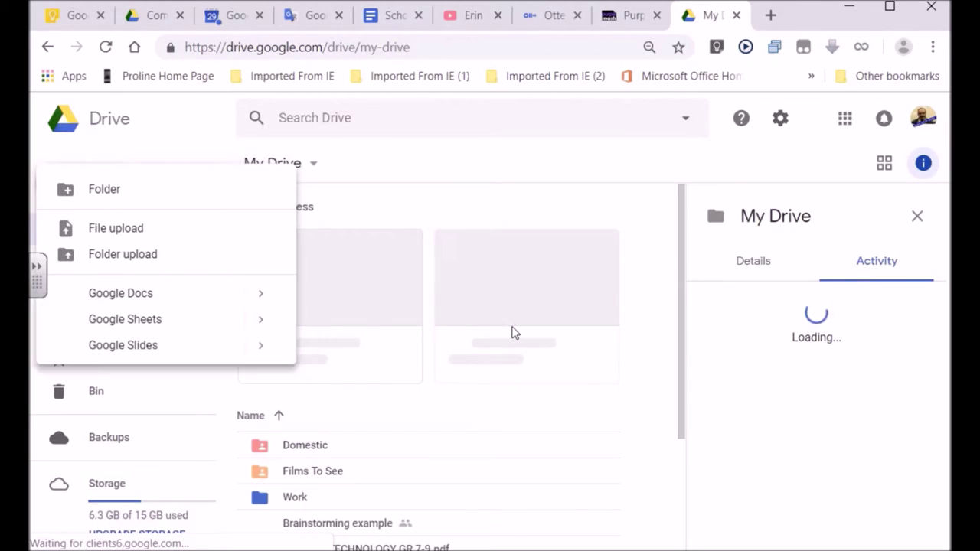
left_click(477, 204)
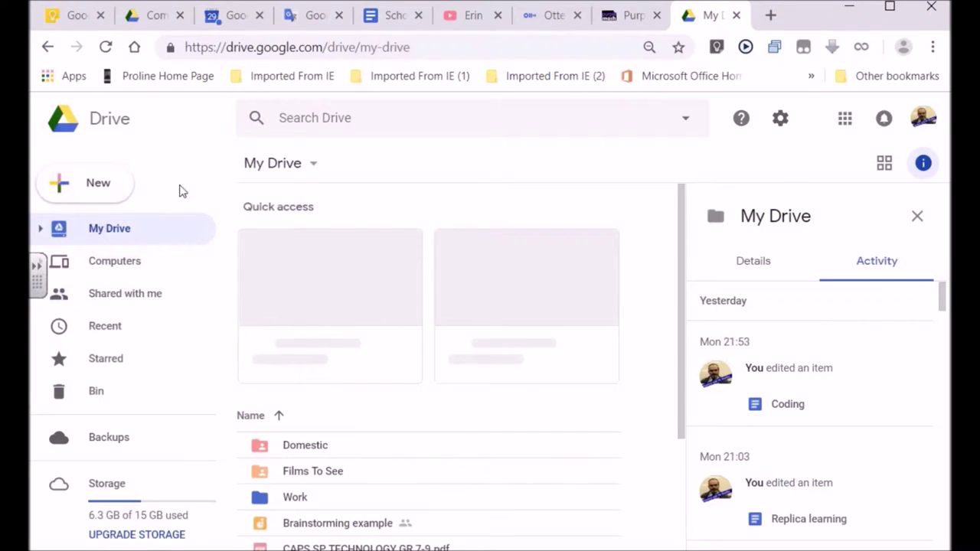
left_click(64, 180)
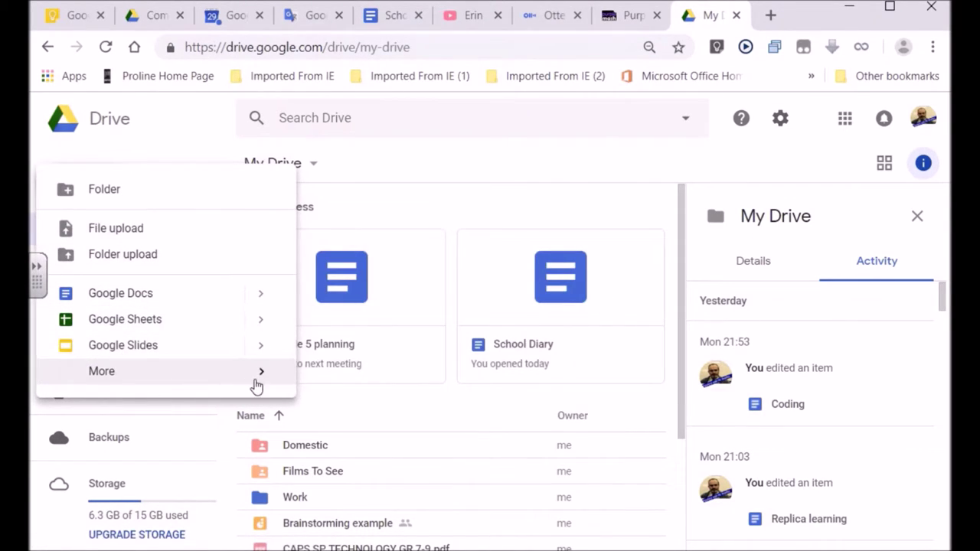
mouse_move(143, 387)
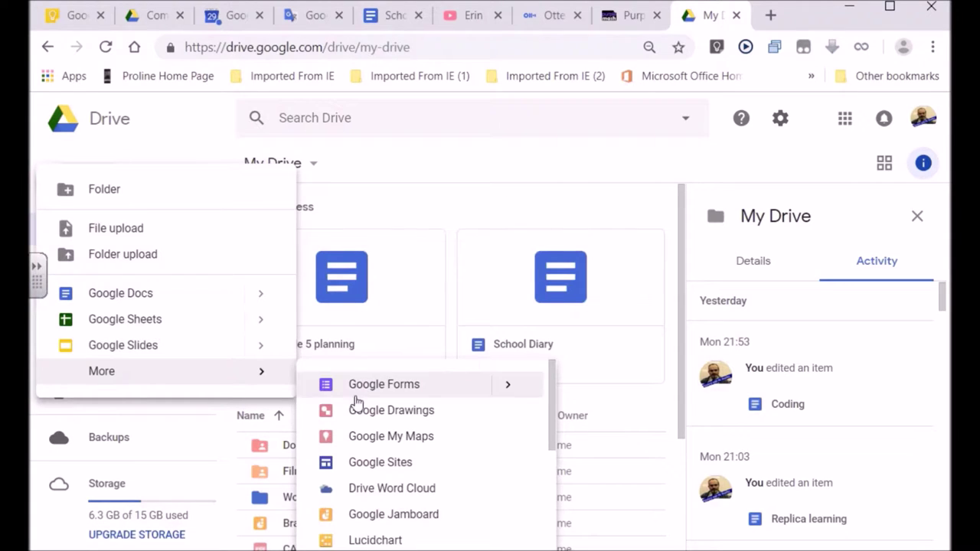
left_click(375, 467)
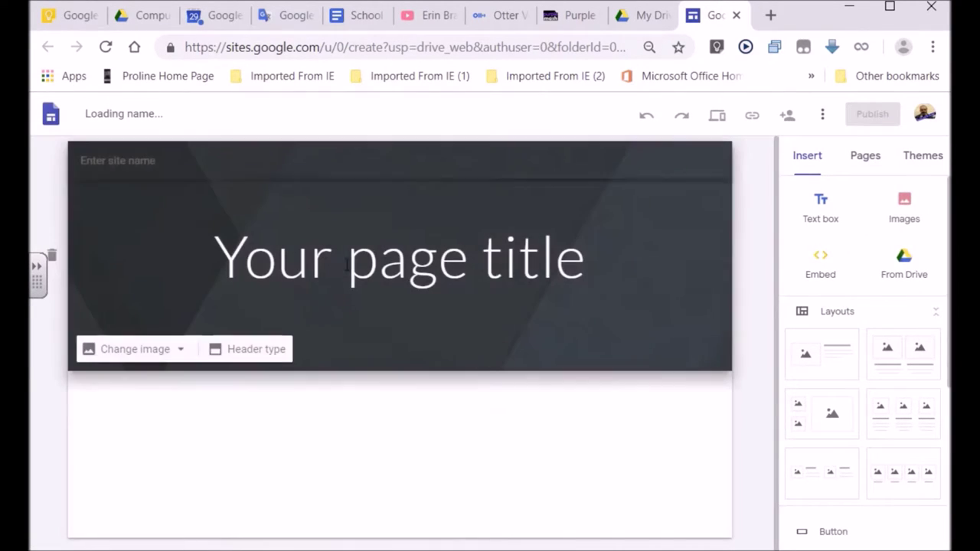
Select the 'Your page title' placeholder in the new site's header
left_click(344, 259)
Retitle the page 'Grade 5A example' and widen the title box to fit one line
triple_click(342, 259)
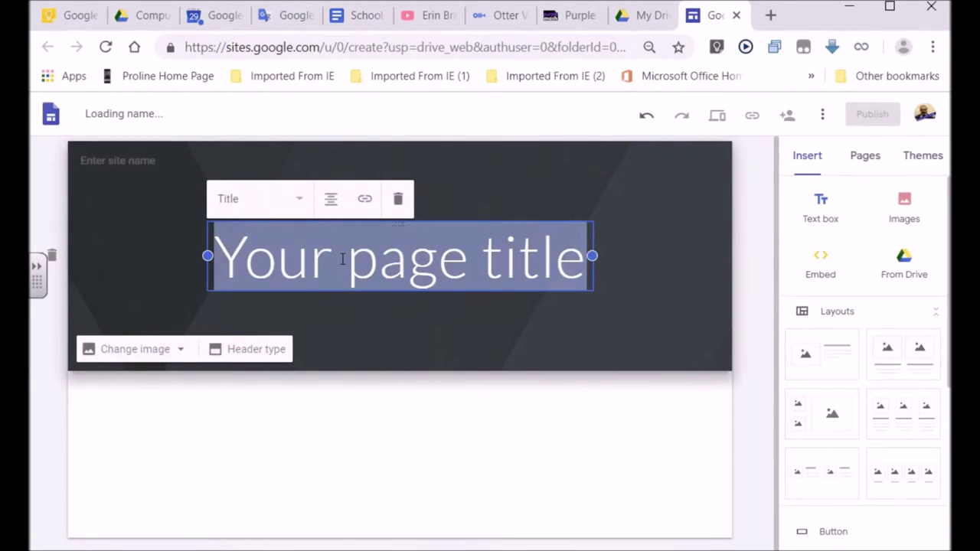
type("Grade 5A")
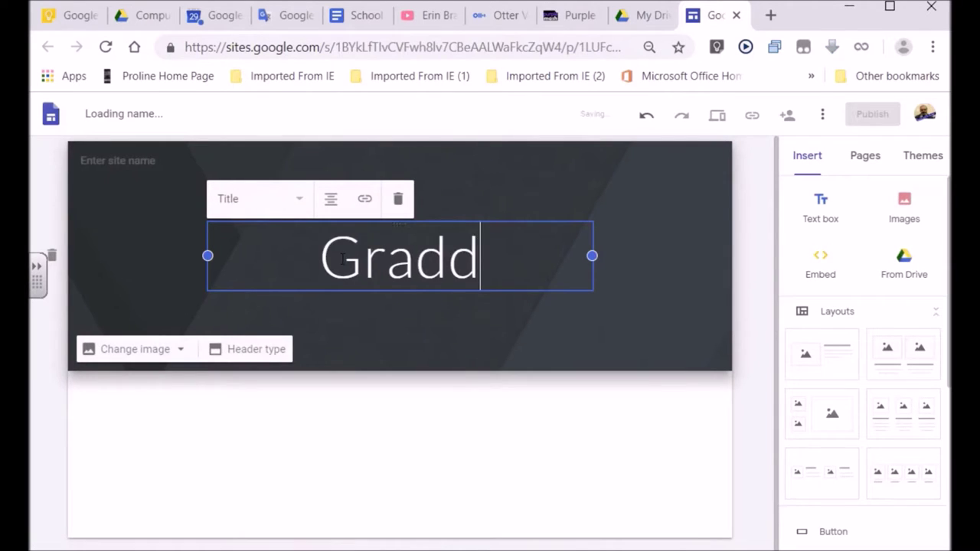
type(" example")
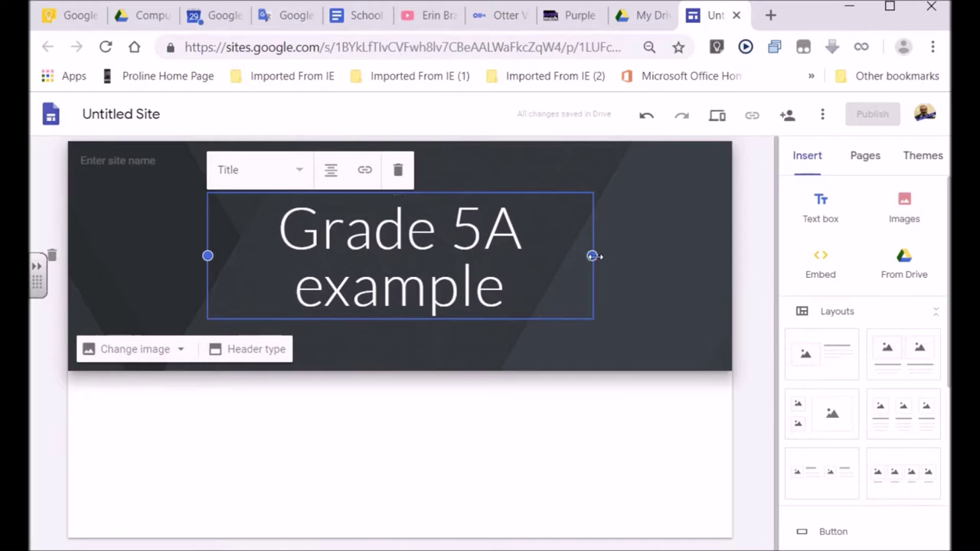
left_click_drag(593, 255, 691, 264)
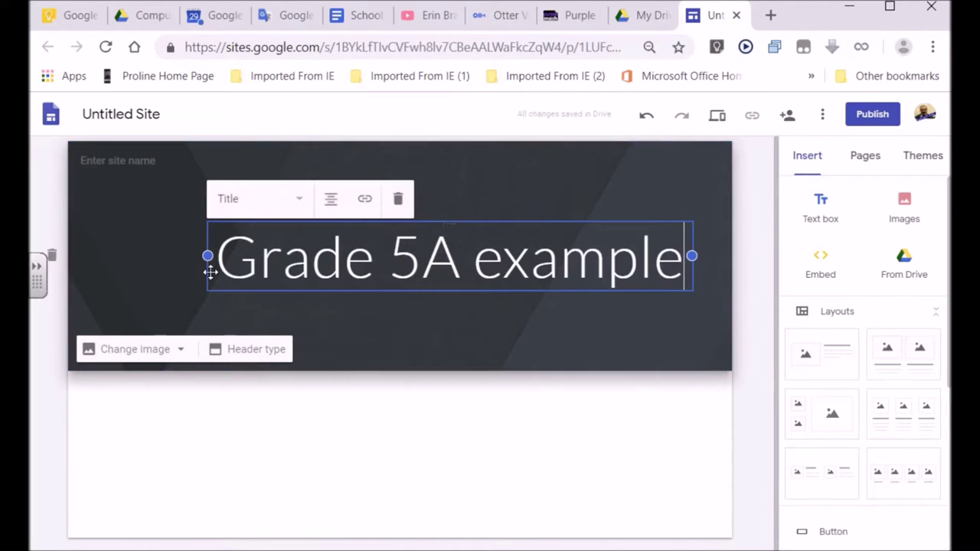
left_click_drag(208, 258, 157, 258)
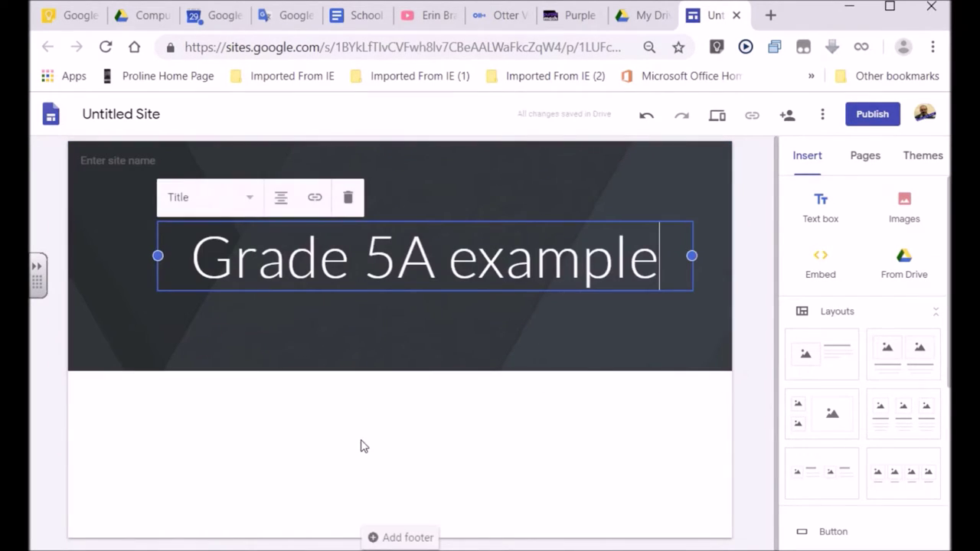
left_click(361, 446)
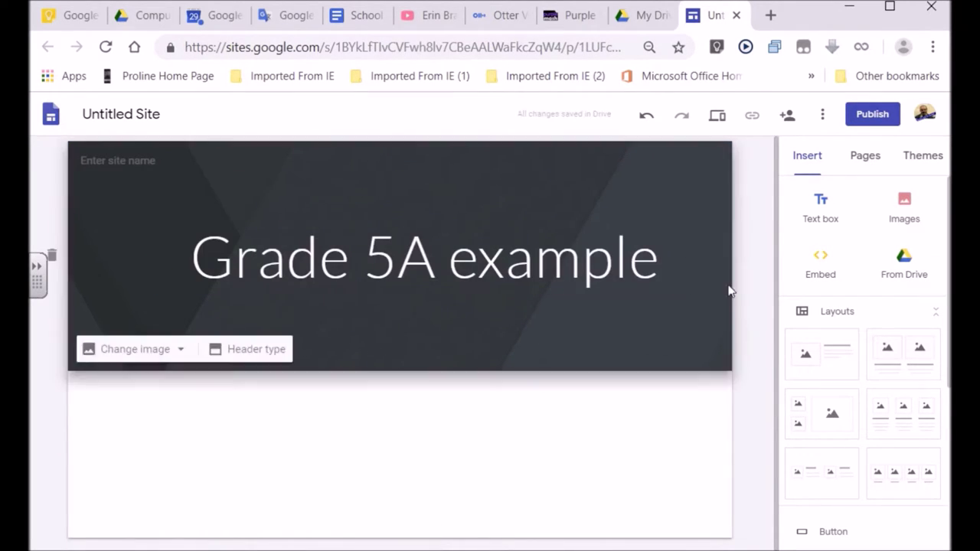
left_click(822, 263)
Copy the painting's iframe embed code from Purple Mash's Share > Embed options
left_click(574, 22)
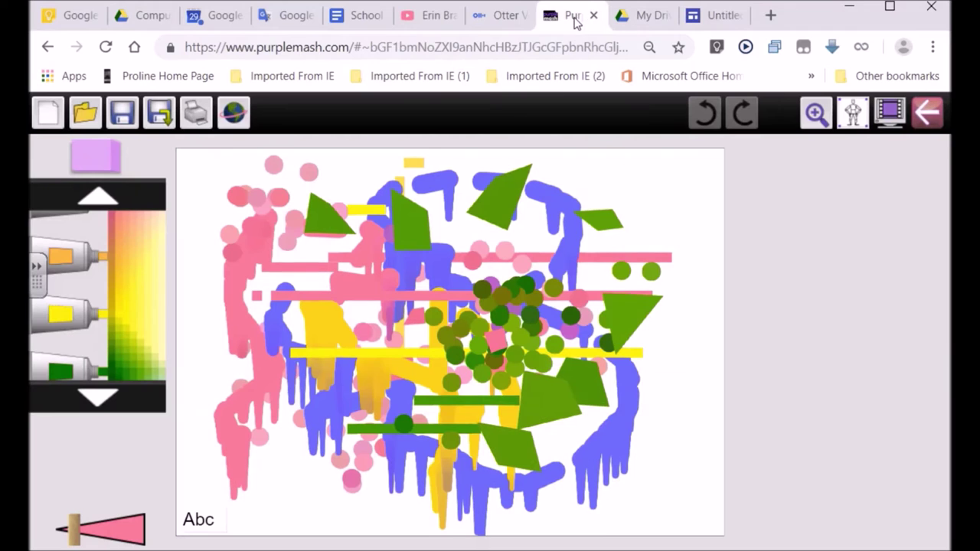
left_click(238, 113)
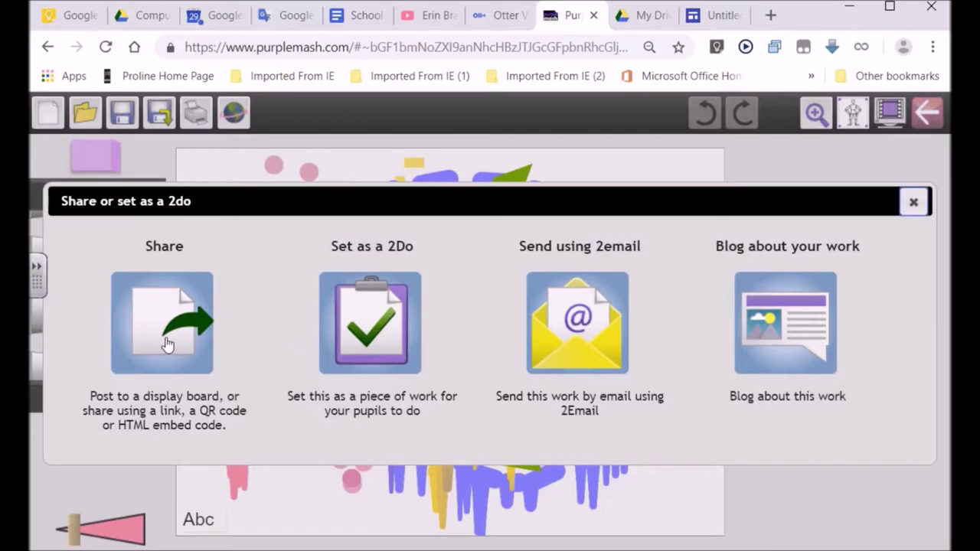
left_click(166, 343)
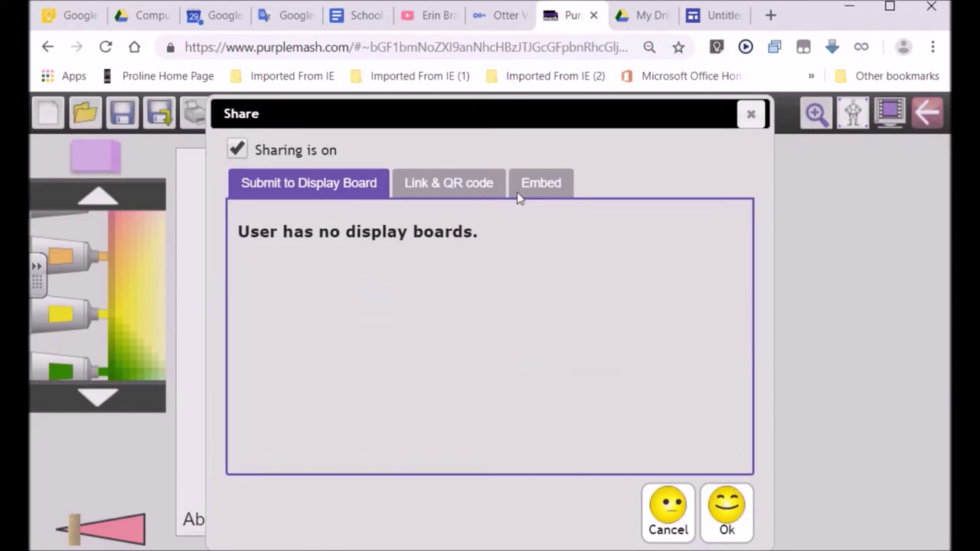
left_click(548, 182)
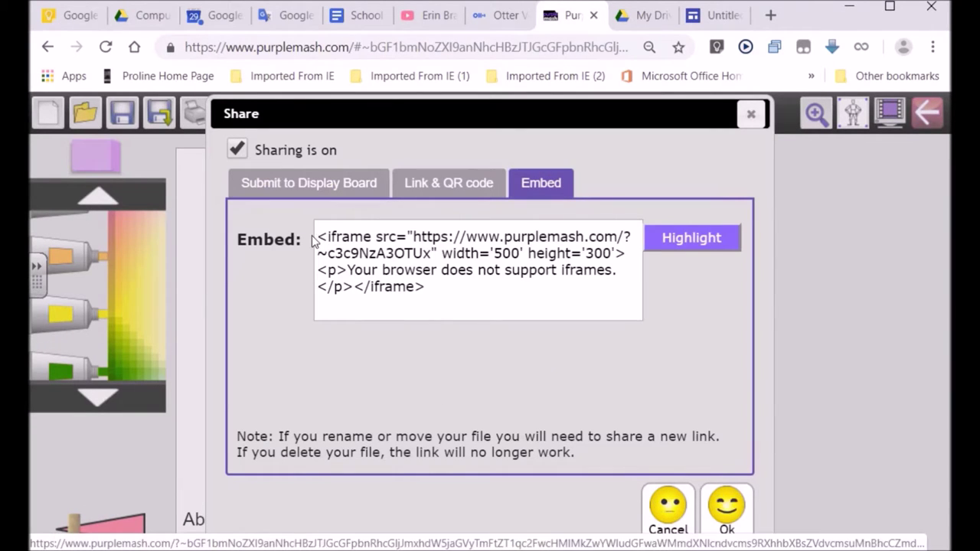
left_click_drag(322, 239, 426, 289)
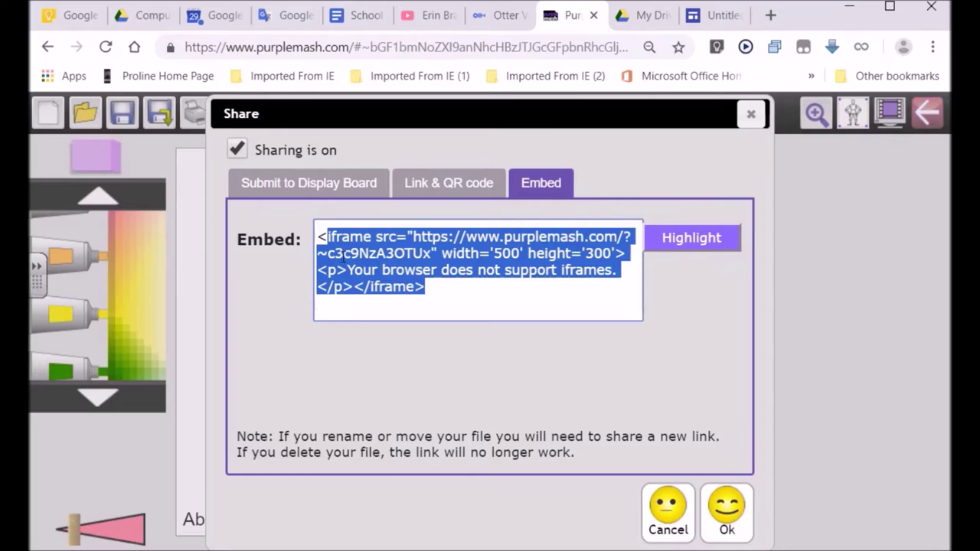
left_click_drag(317, 237, 430, 296)
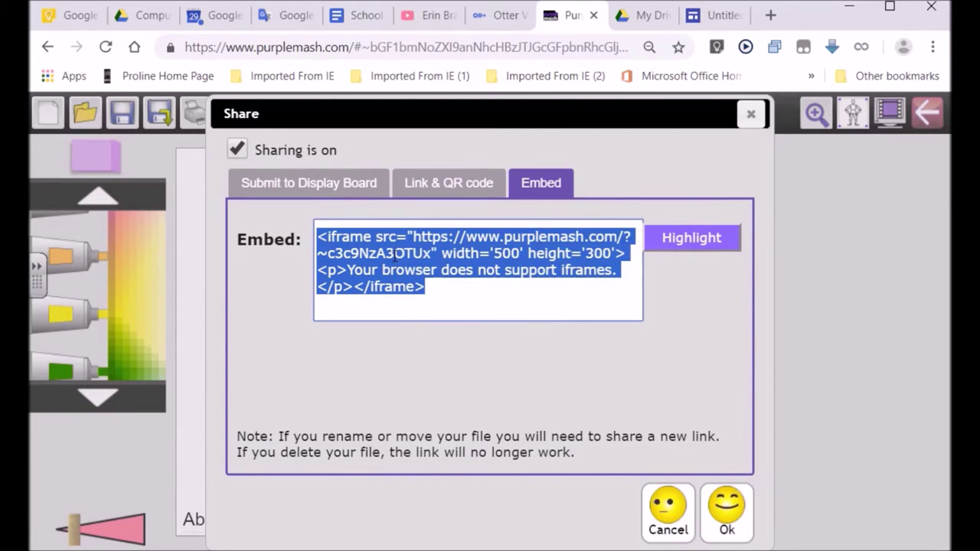
right_click(431, 283)
left_click(435, 302)
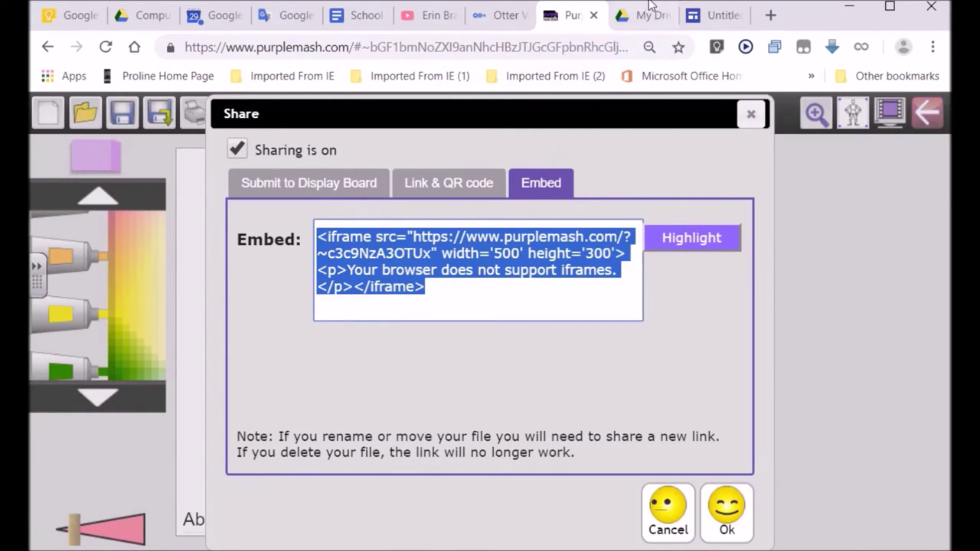
left_click(704, 16)
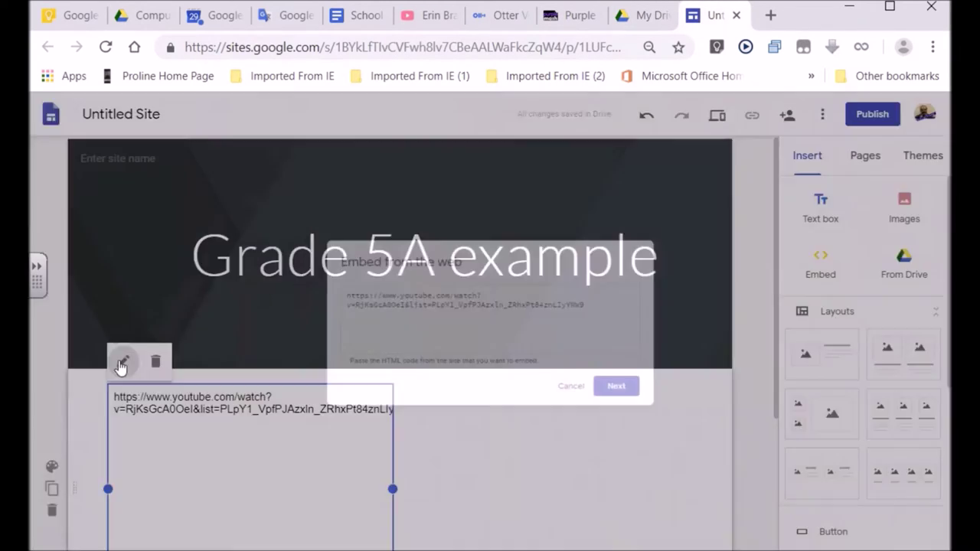
Swap the embed's YouTube link for the pasted Purple Mash iframe code, save, and enlarge the frame
left_click(122, 361)
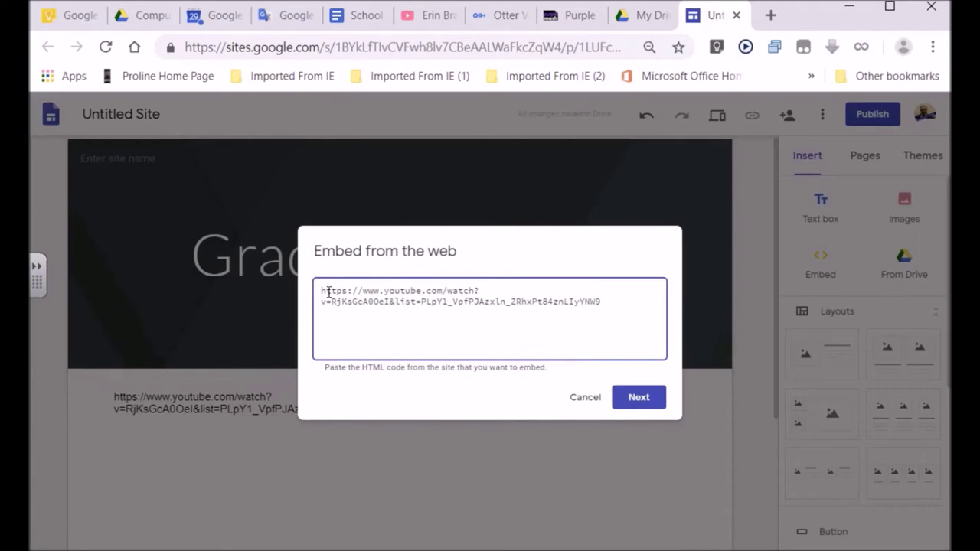
left_click_drag(325, 291, 610, 311)
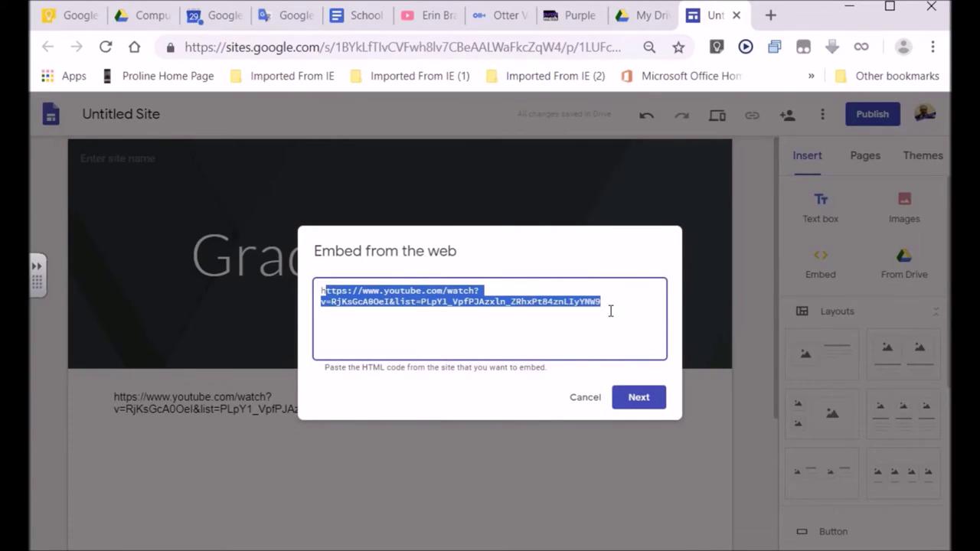
key("BackSpace")
key("BackSpace")
key("ctrl+v")
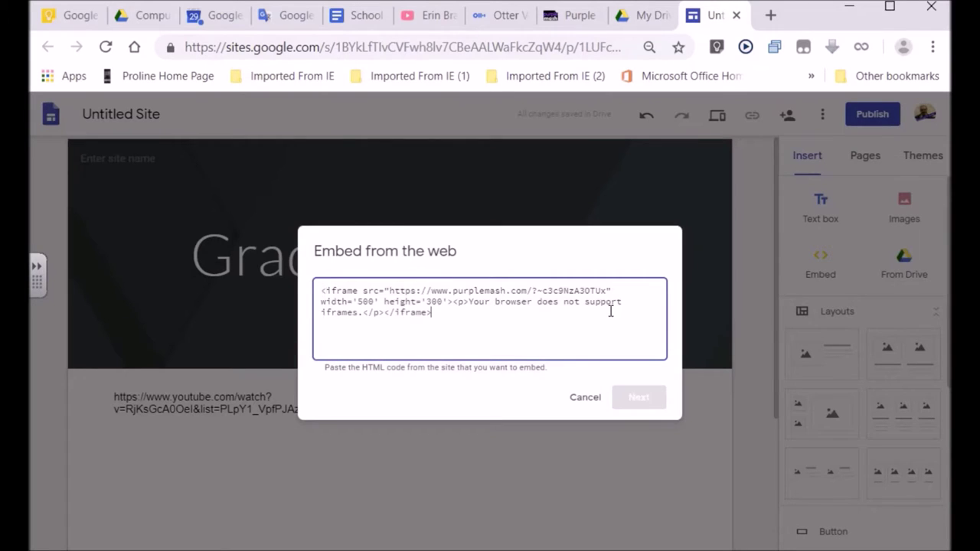
left_click(658, 398)
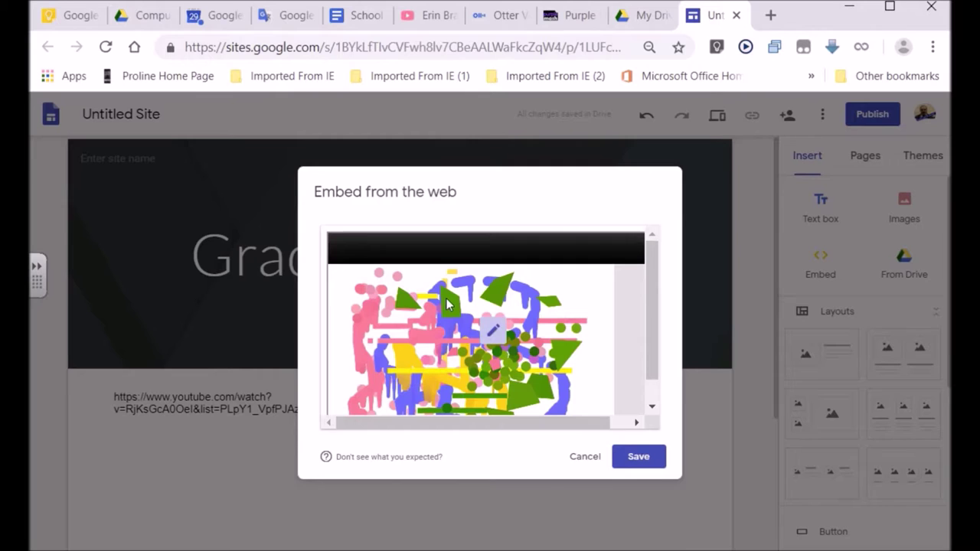
left_click(640, 457)
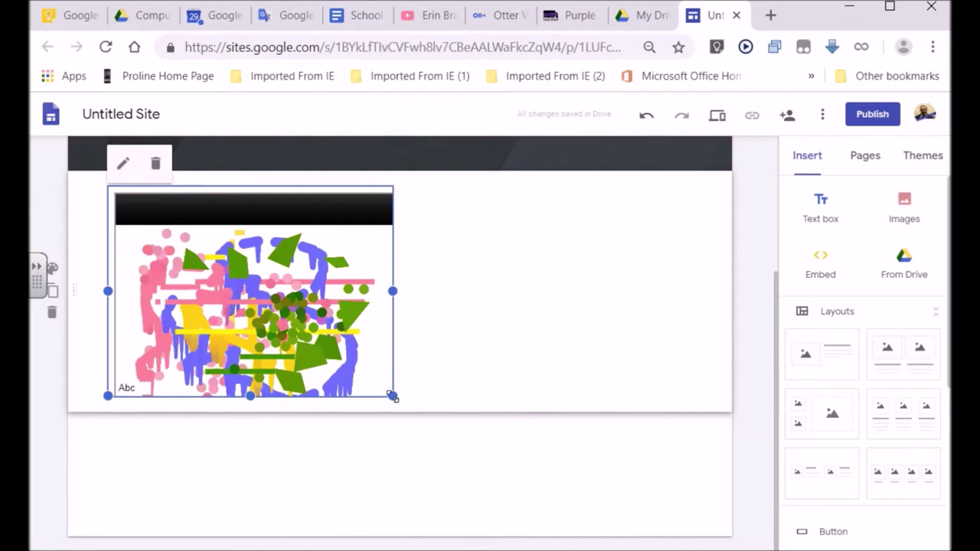
left_click_drag(394, 396, 692, 464)
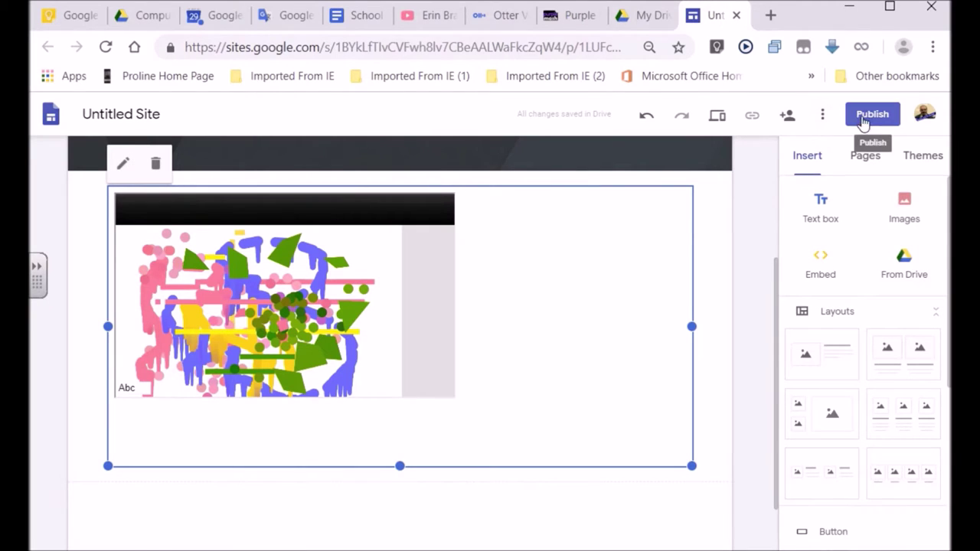
left_click(824, 118)
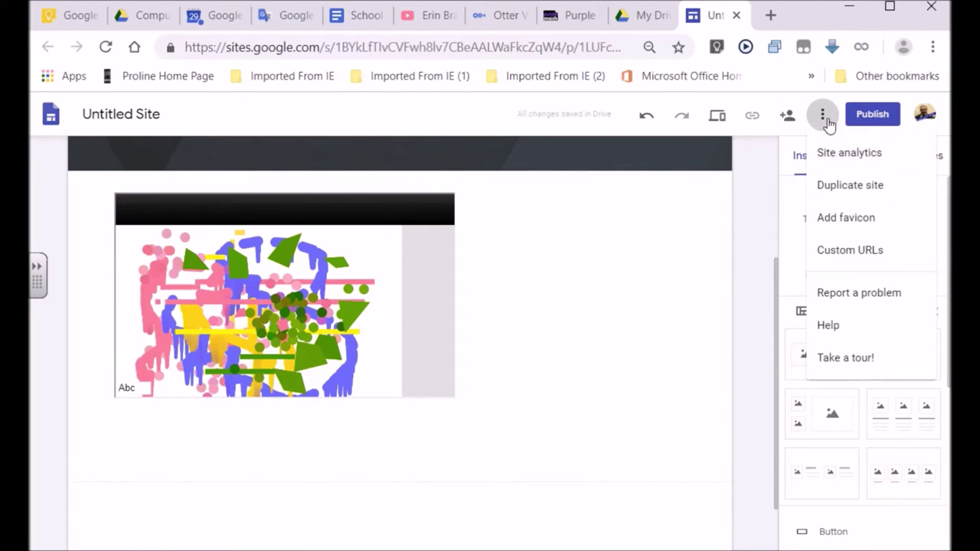
left_click(876, 129)
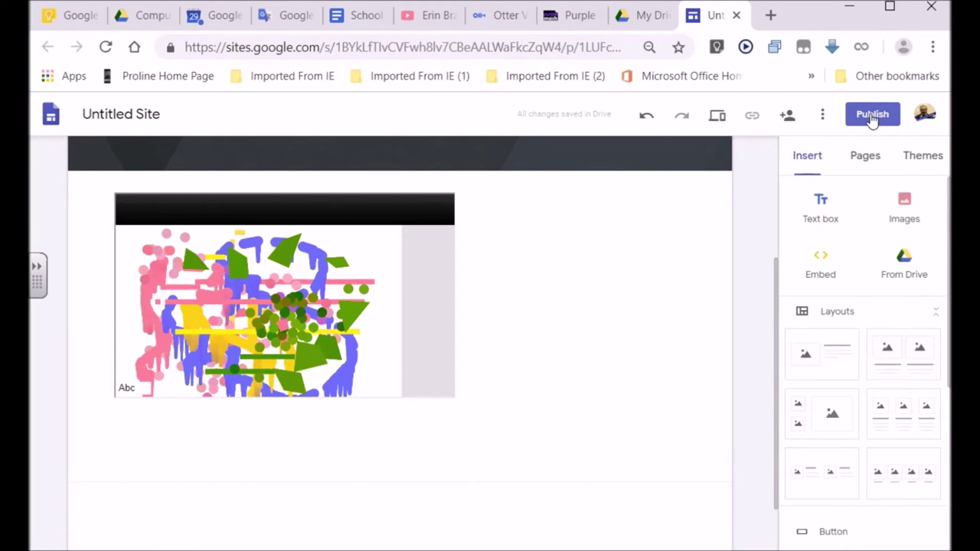
left_click(871, 117)
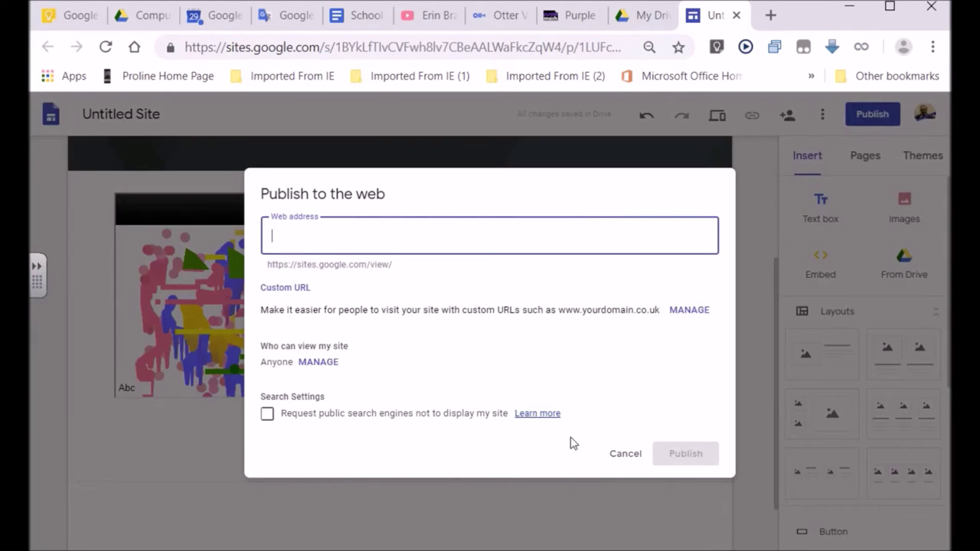
left_click(626, 457)
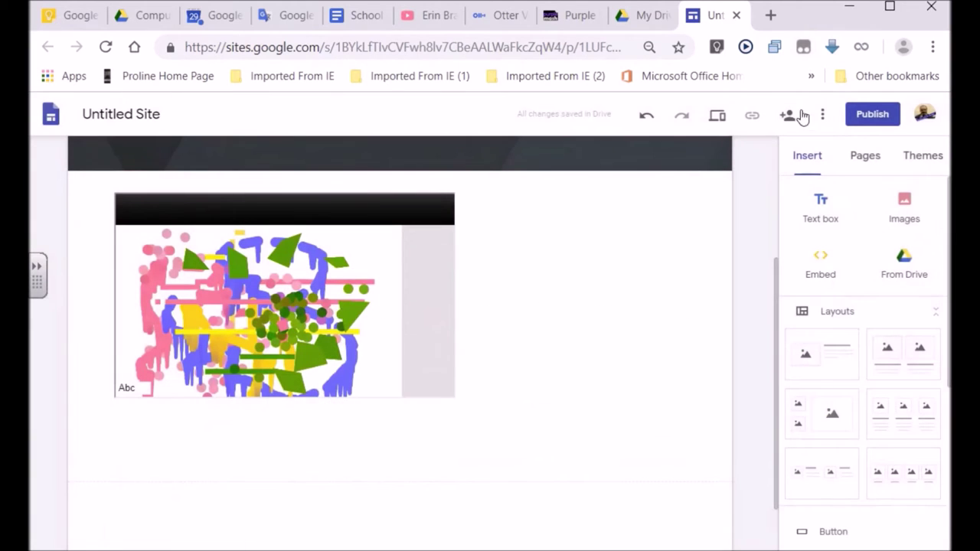
left_click(716, 115)
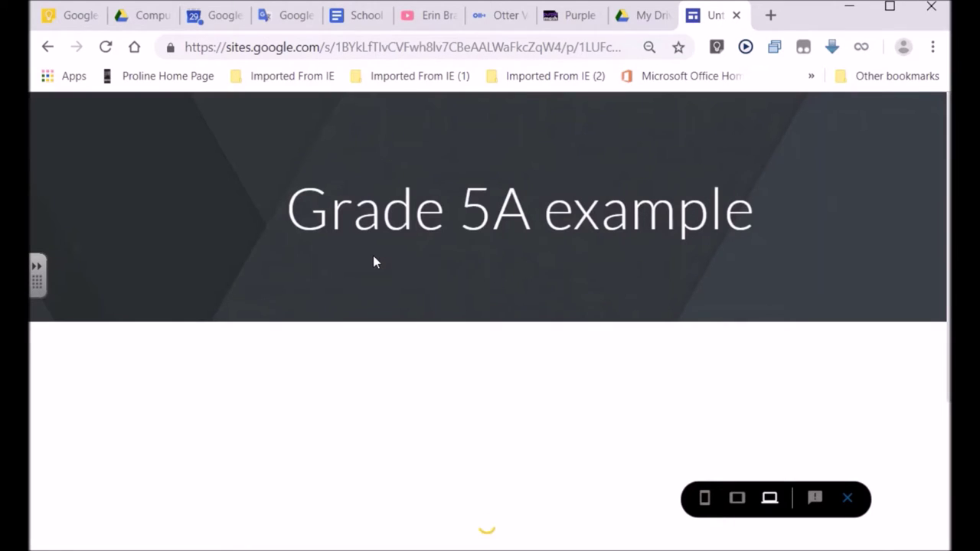
scroll(373, 257, "down", 5)
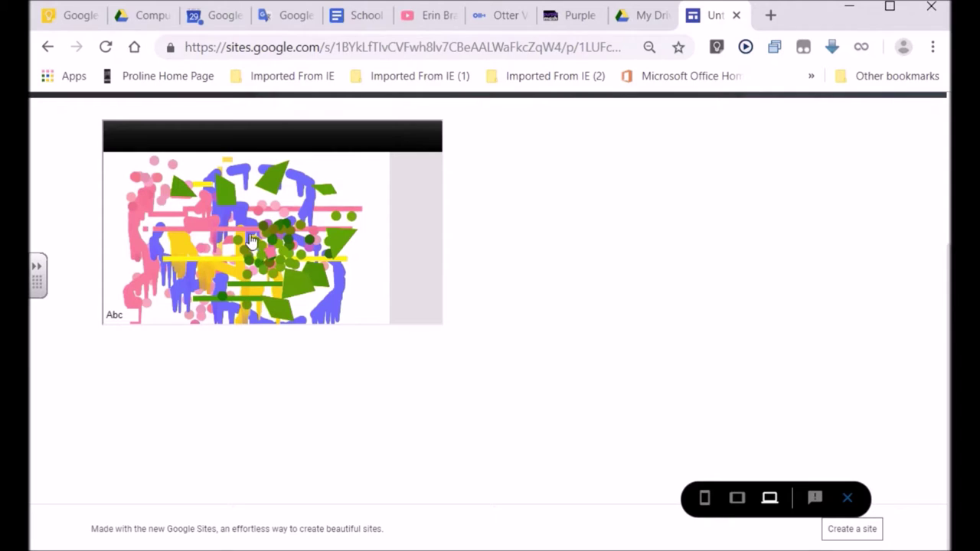
left_click(847, 498)
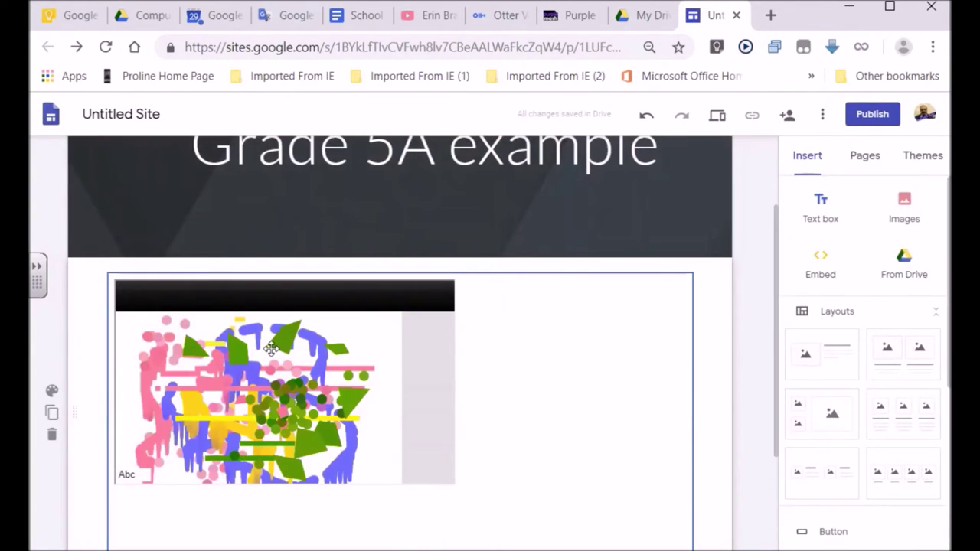
Change the painting's embed code to width 1000 and height 600, then save it
left_click(170, 274)
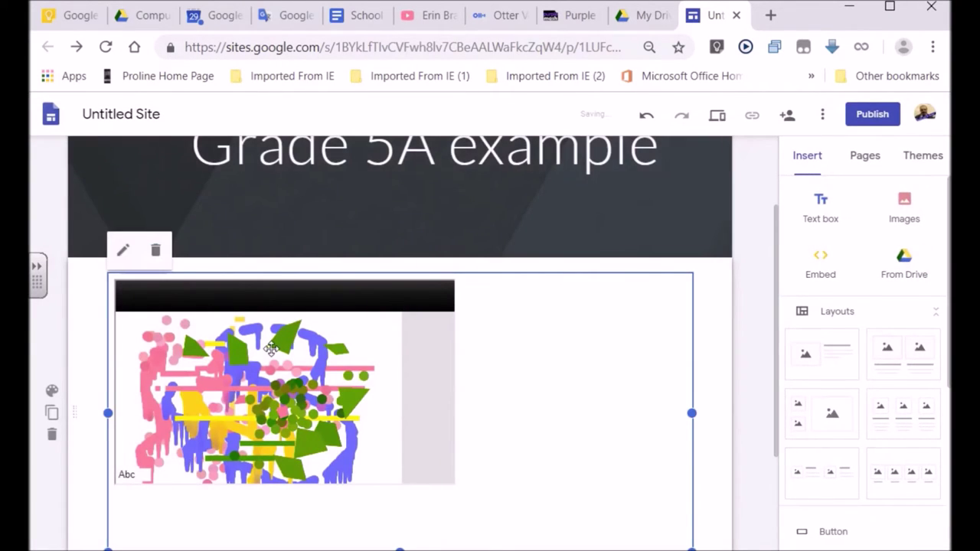
left_click(123, 251)
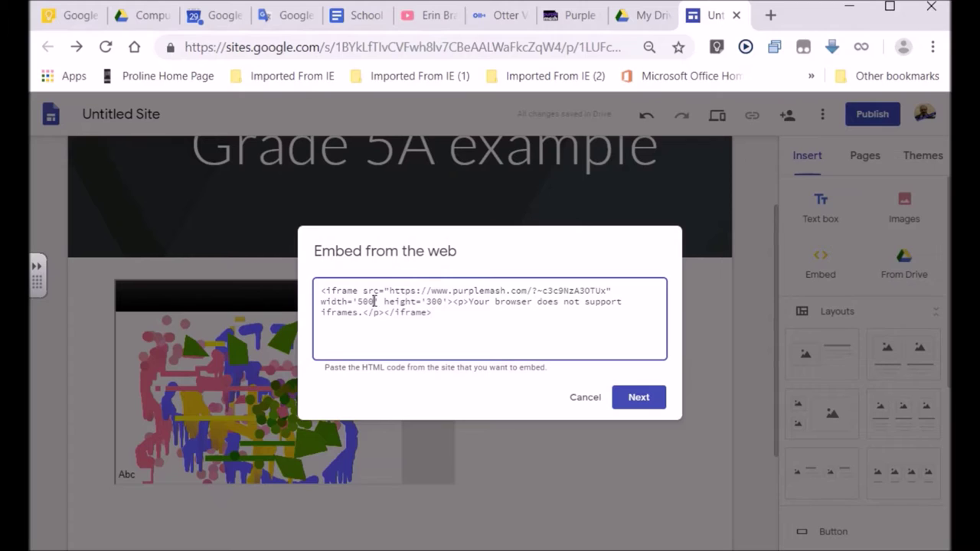
type("1000")
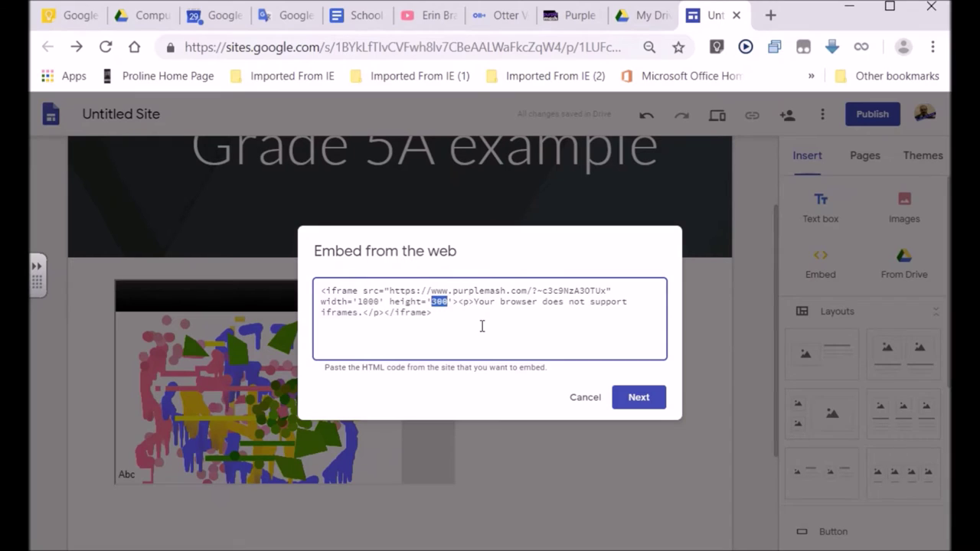
type("6000")
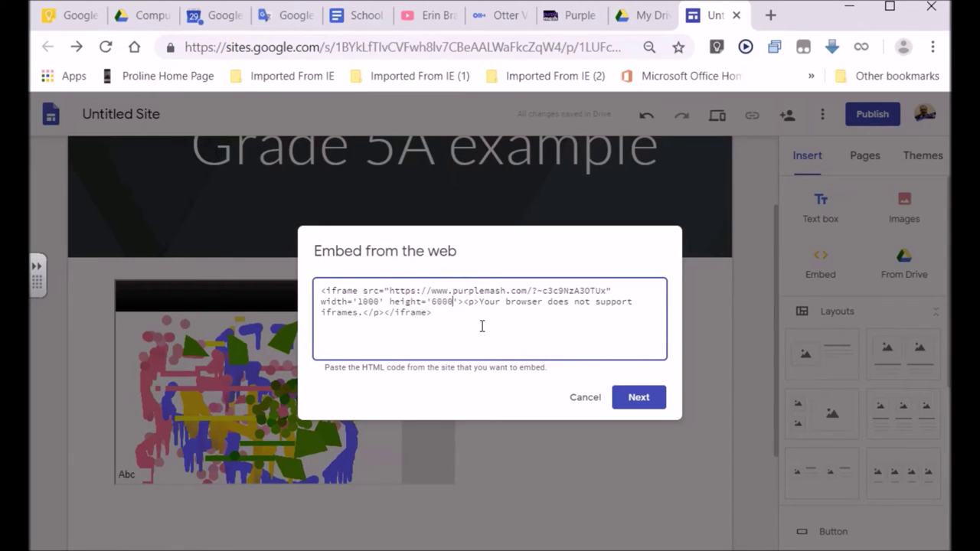
key("BackSpace")
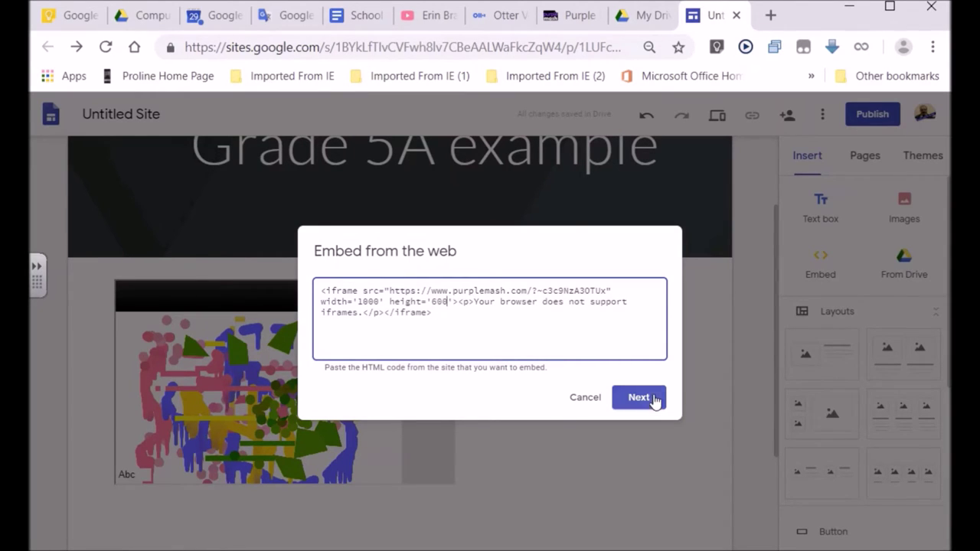
left_click(631, 396)
left_click(638, 457)
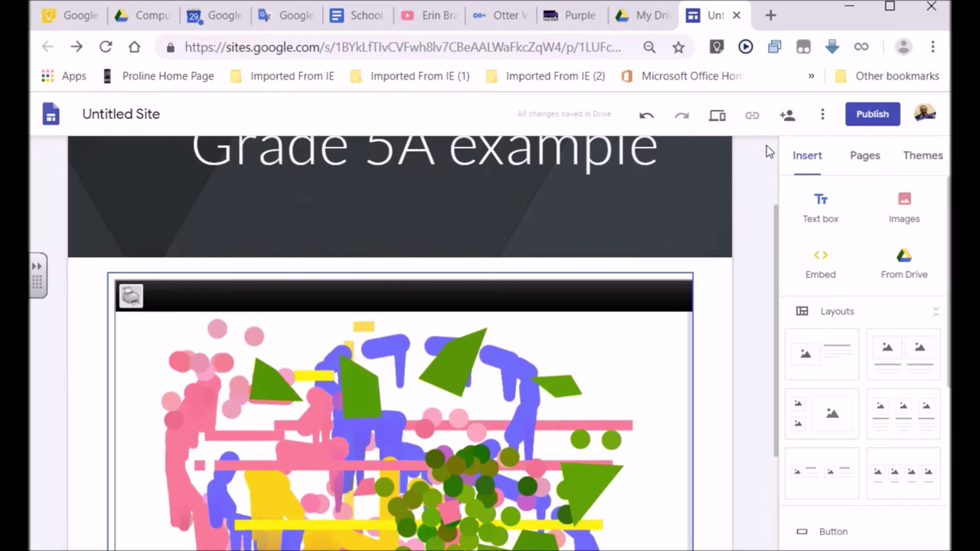
left_click(717, 115)
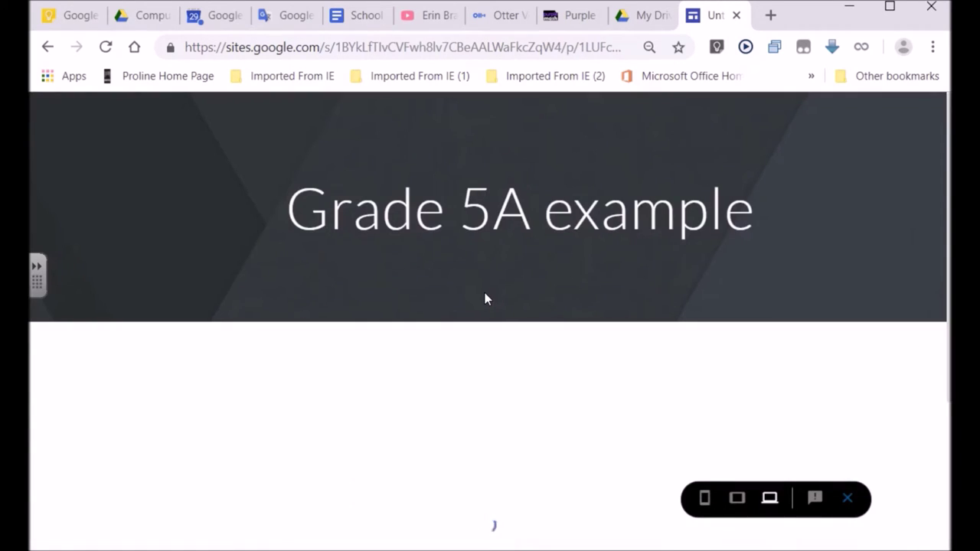
scroll(474, 299, "down", 3)
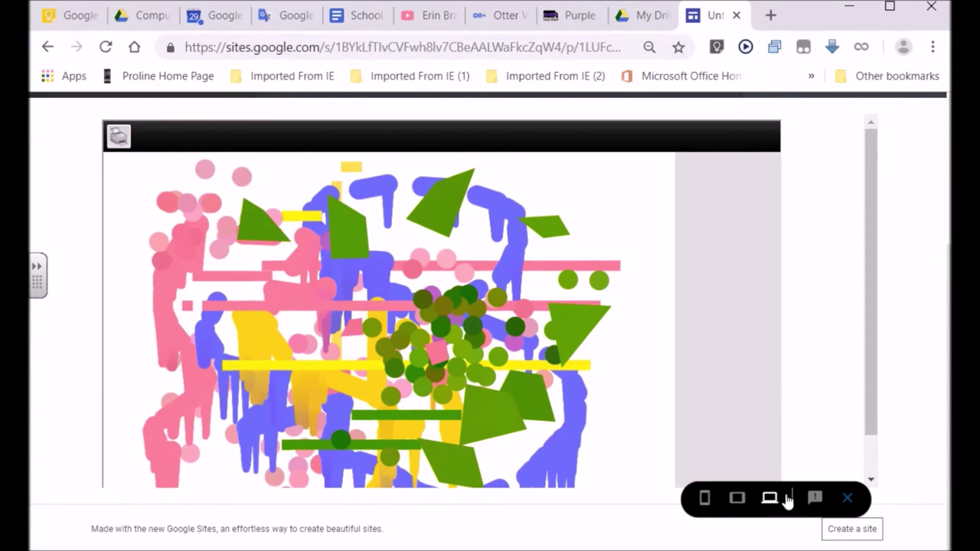
left_click(706, 505)
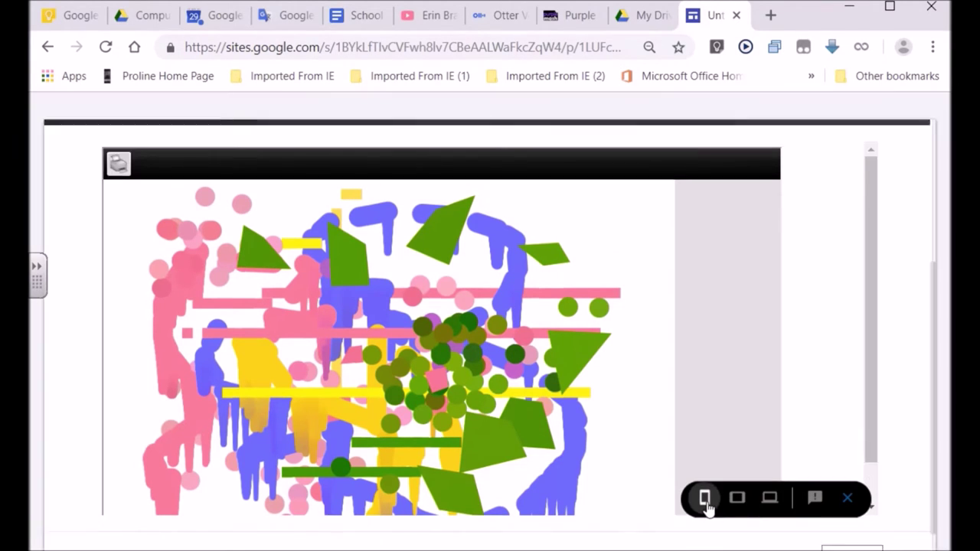
left_click_drag(589, 331, 595, 345)
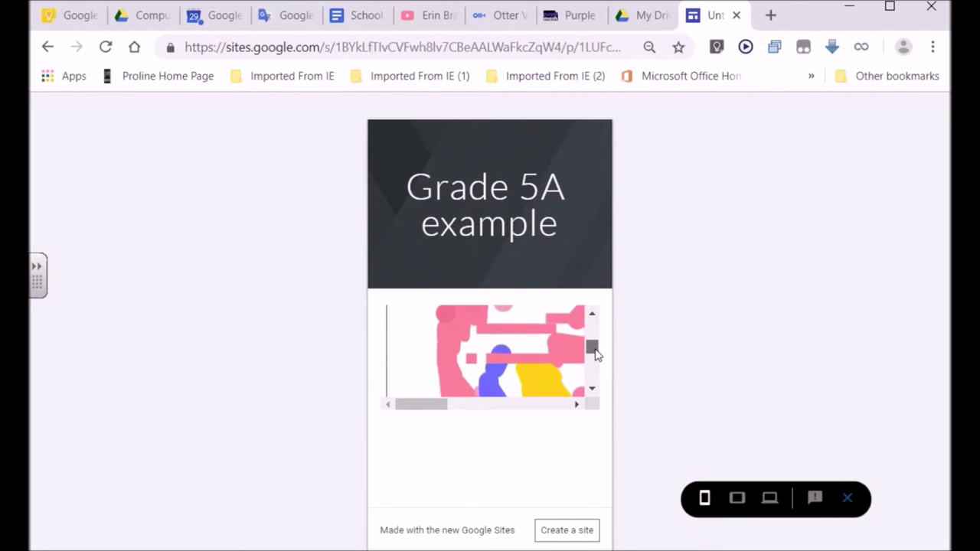
left_click(737, 505)
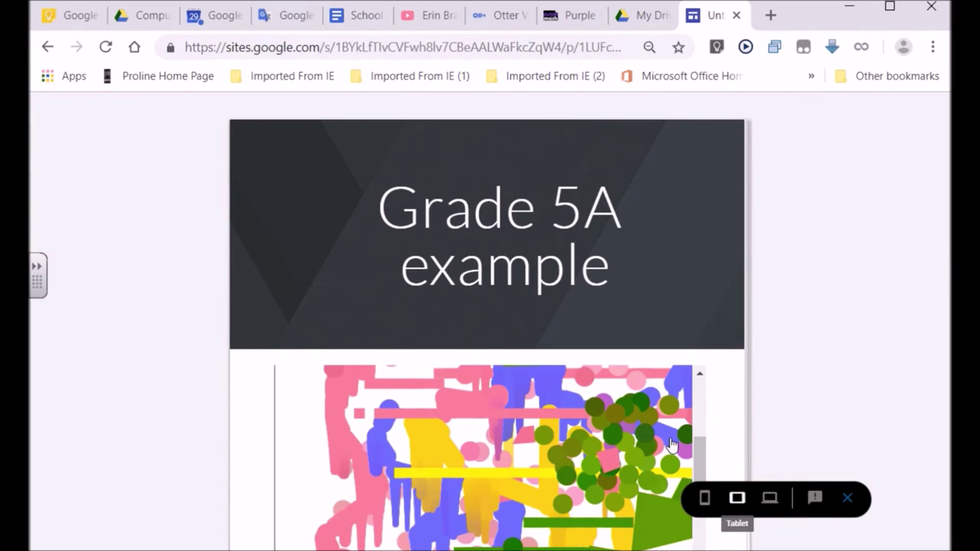
left_click(770, 500)
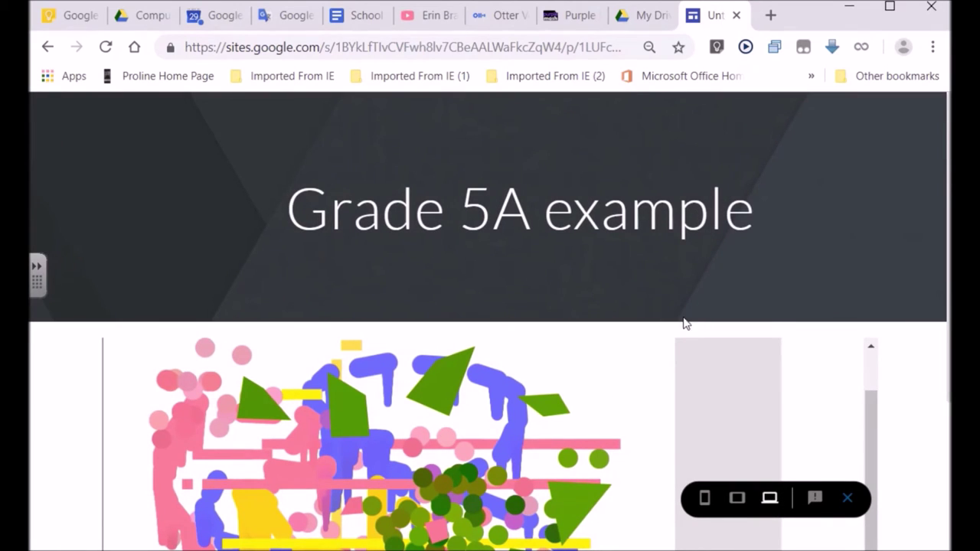
scroll(677, 333, "down", 3)
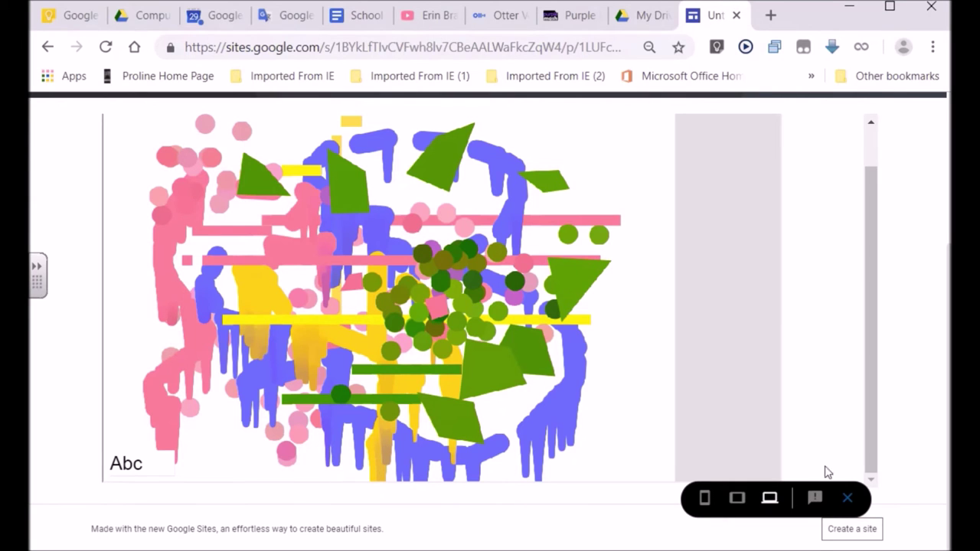
left_click(846, 499)
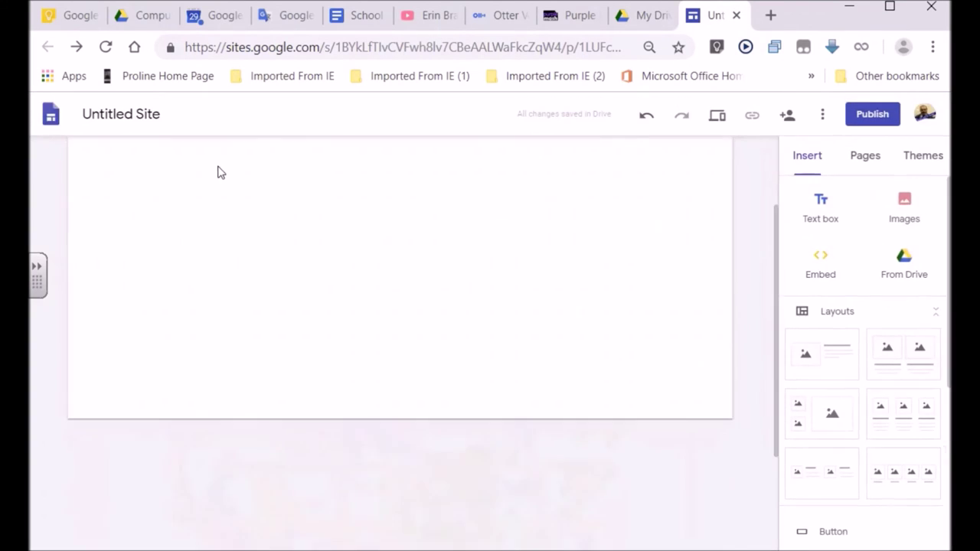